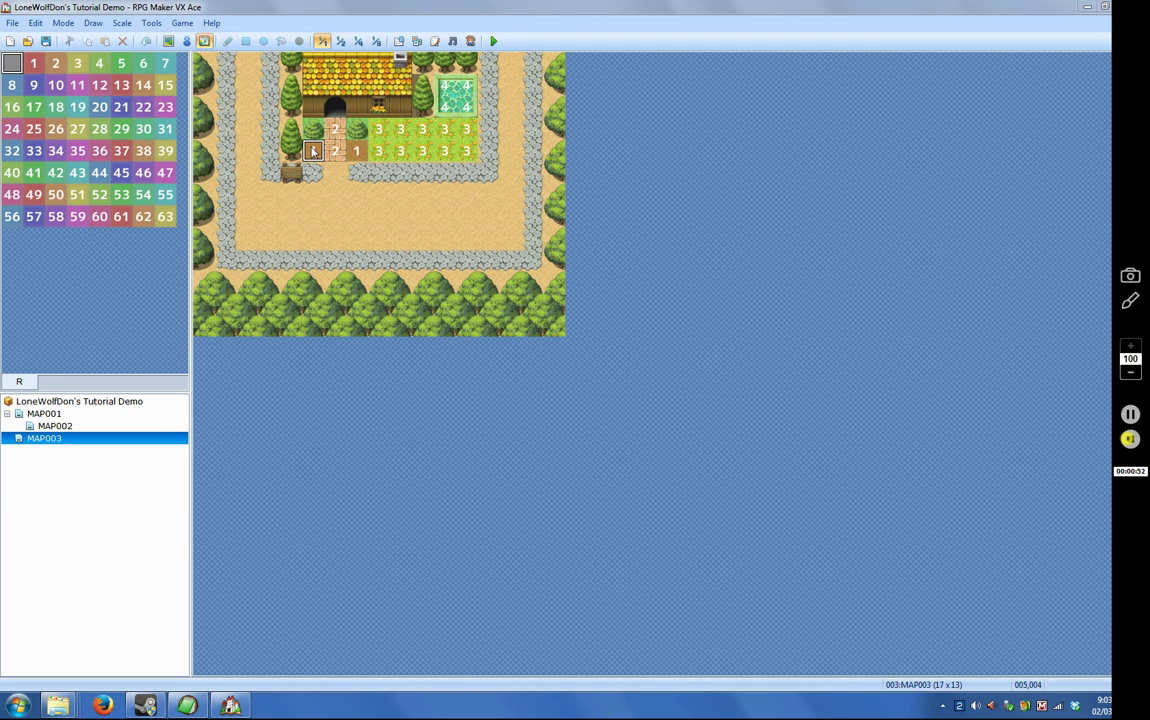
# Step: Switch MAP003 to event editing and open the event in the map's upper-left corner tile to inspect its commands, starting with the Wait command
pyautogui.click(313, 151)
pyautogui.click(186, 42)
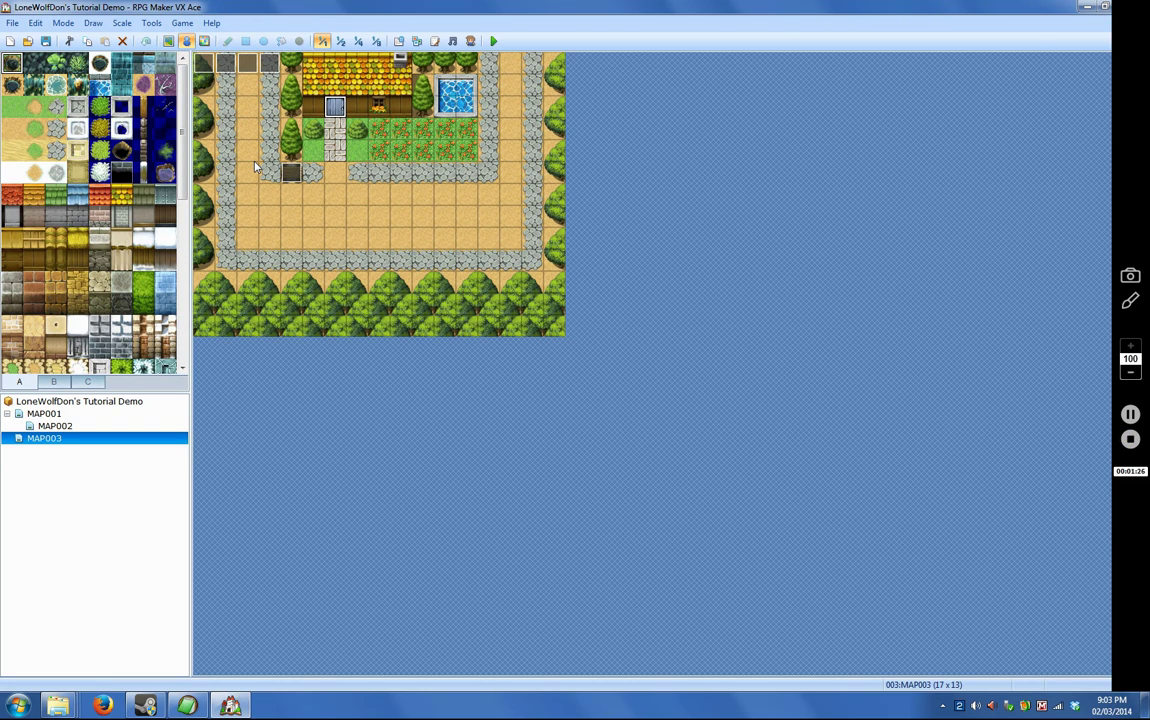
pyautogui.doubleClick(201, 70)
pyautogui.moveTo(413, 121); pyautogui.dragTo(555, 135)
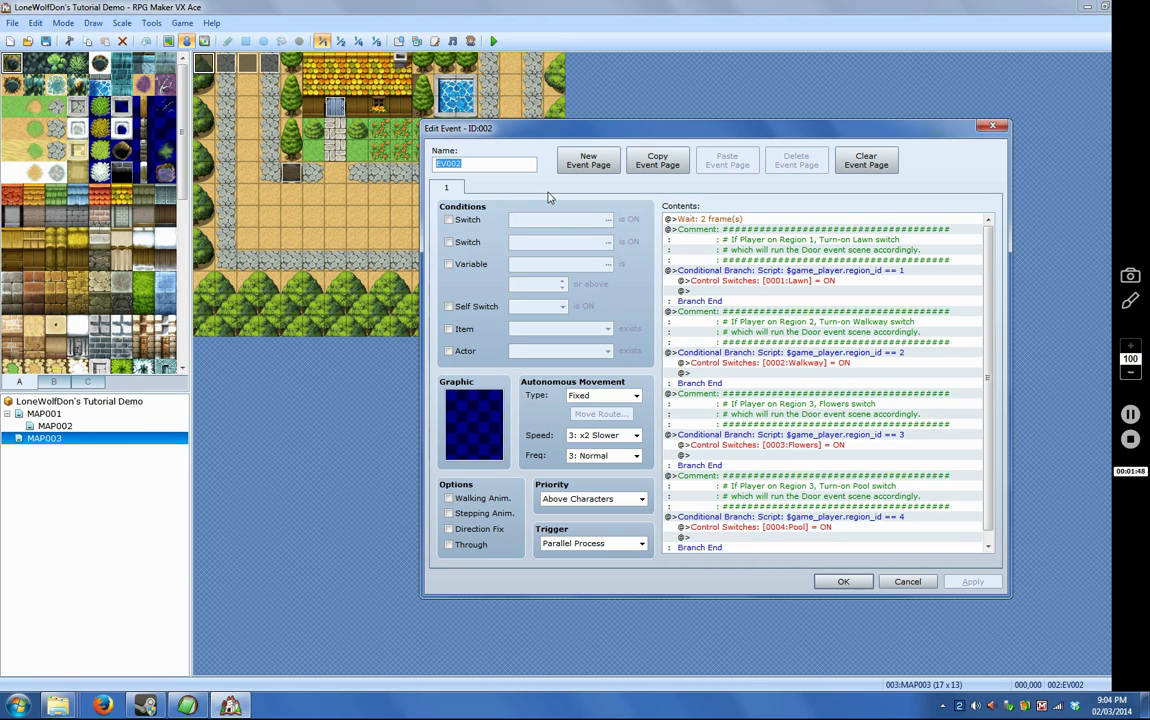
pyautogui.moveTo(590, 552)
pyautogui.click(735, 220)
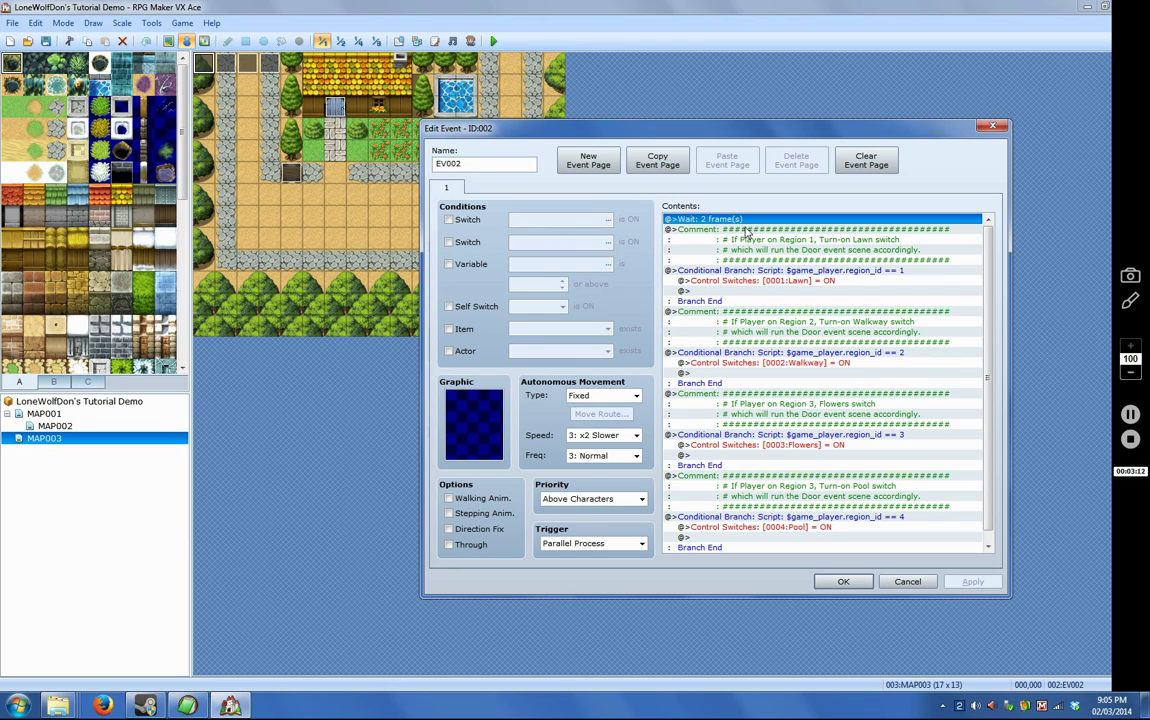
# Step: Open the Region 1 lawn comment for editing, examine its description lines, and confirm it
pyautogui.moveTo(726, 132); pyautogui.dragTo(672, 150)
pyautogui.rightClick(717, 248)
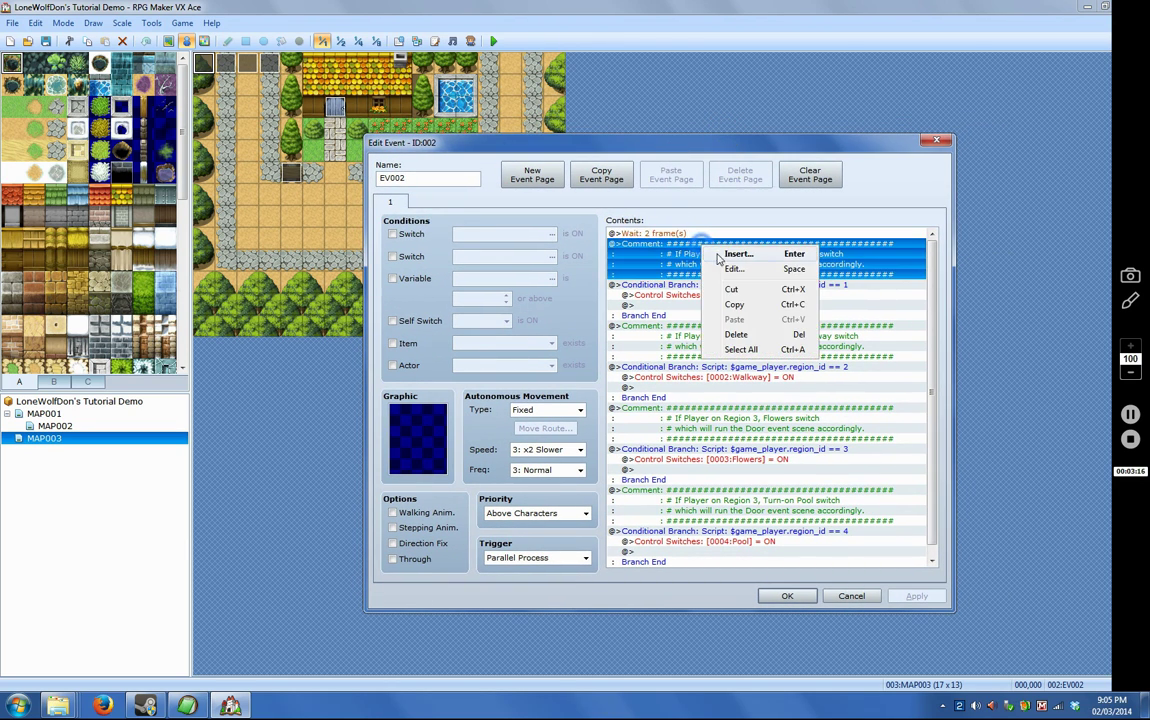
pyautogui.click(733, 269)
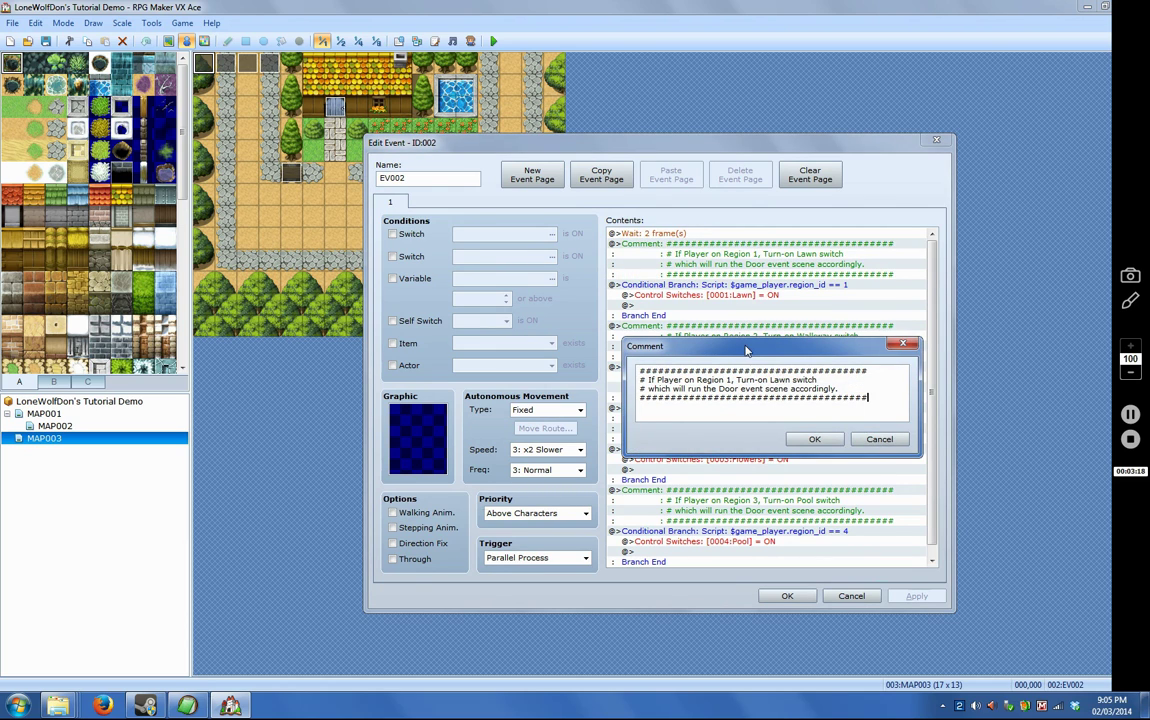
pyautogui.moveTo(745, 350); pyautogui.dragTo(710, 355)
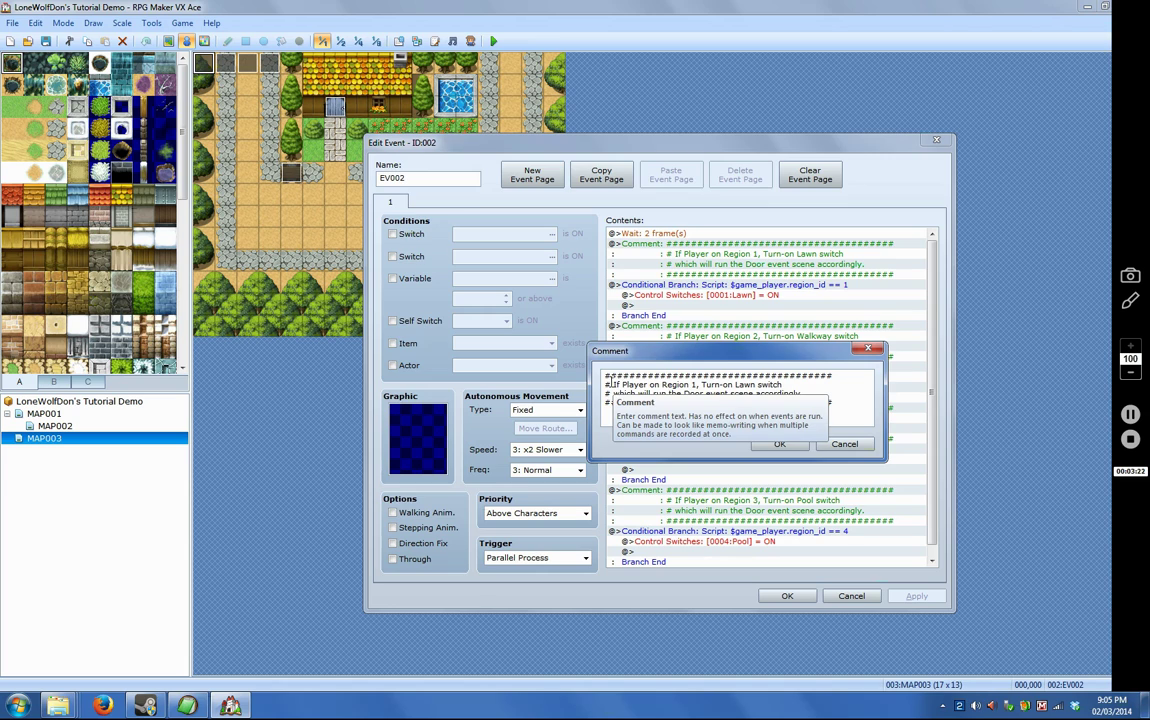
pyautogui.moveTo(610, 384); pyautogui.dragTo(820, 398)
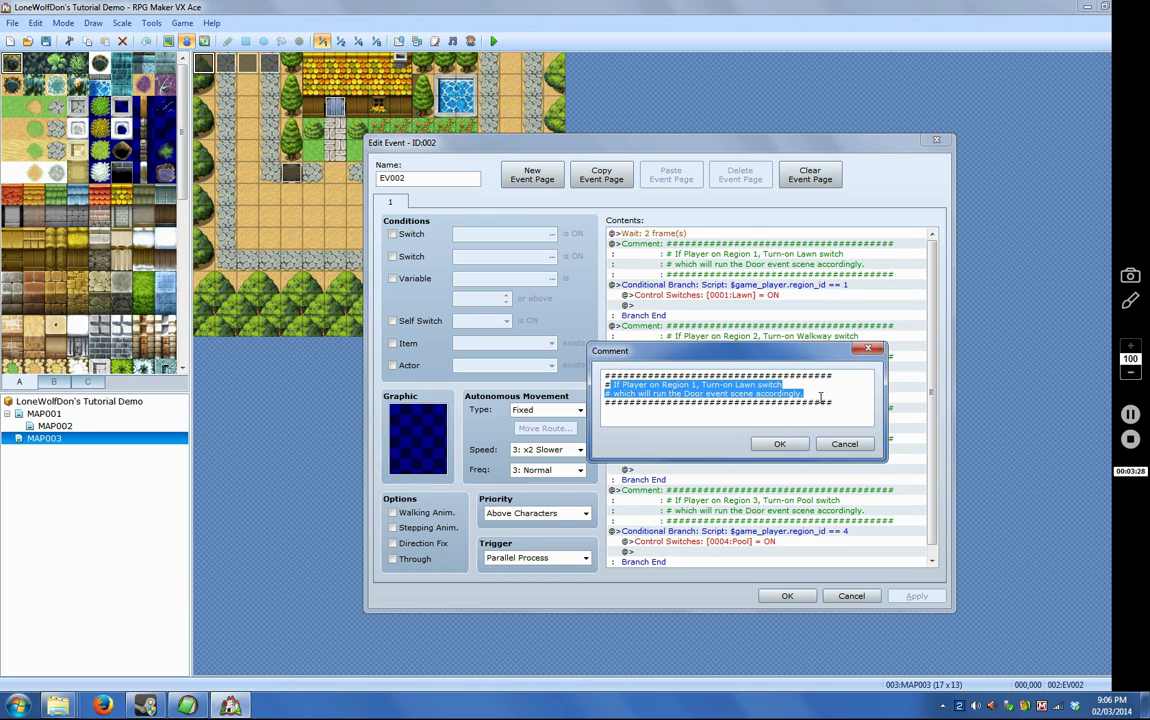
pyautogui.click(779, 443)
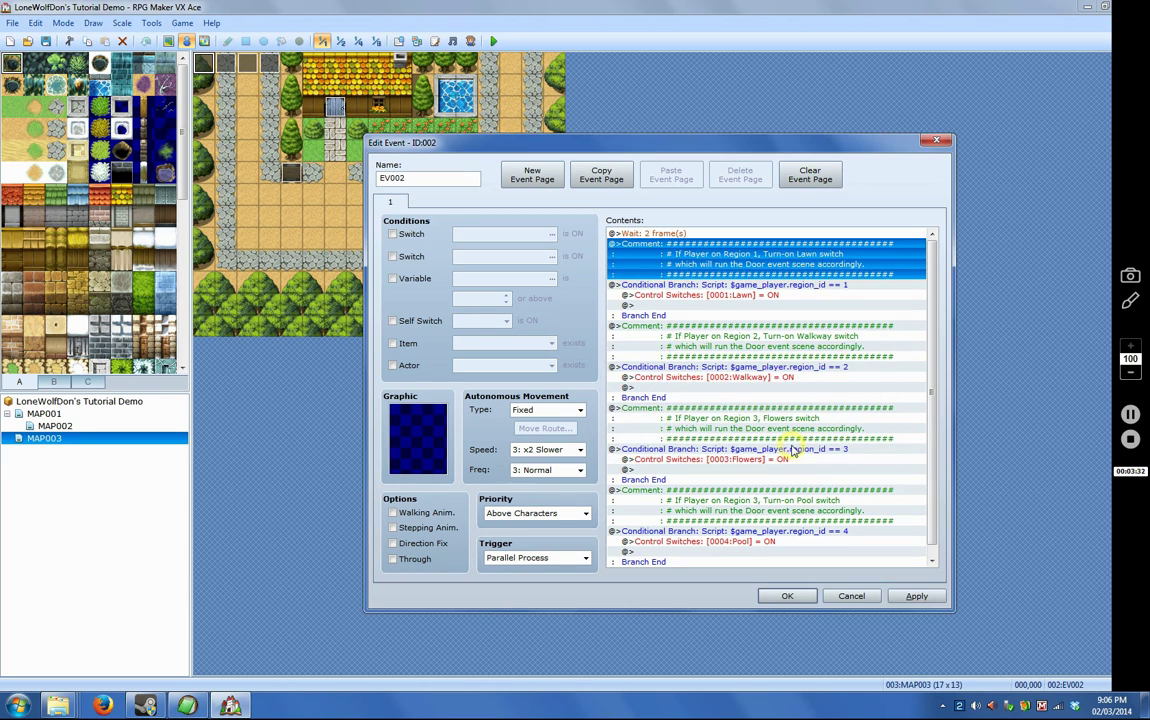
# Step: Open the region 1 conditional branch for editing, examine its script condition, and confirm it
pyautogui.click(634, 288)
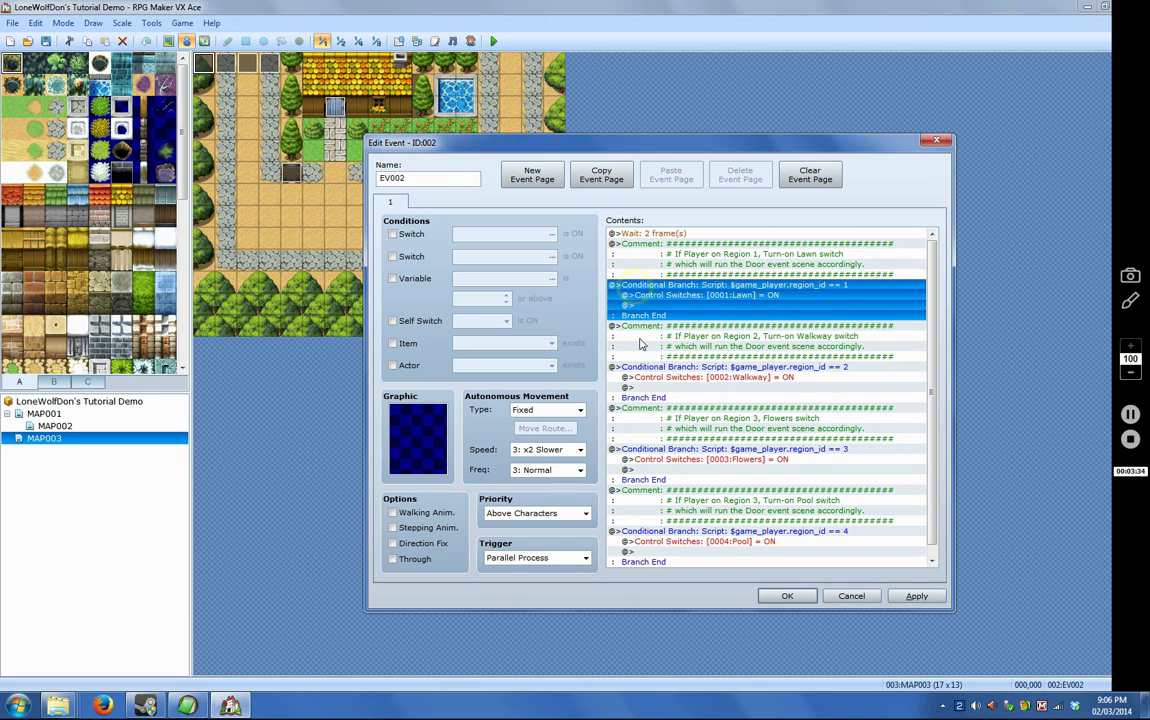
pyautogui.rightClick(660, 287)
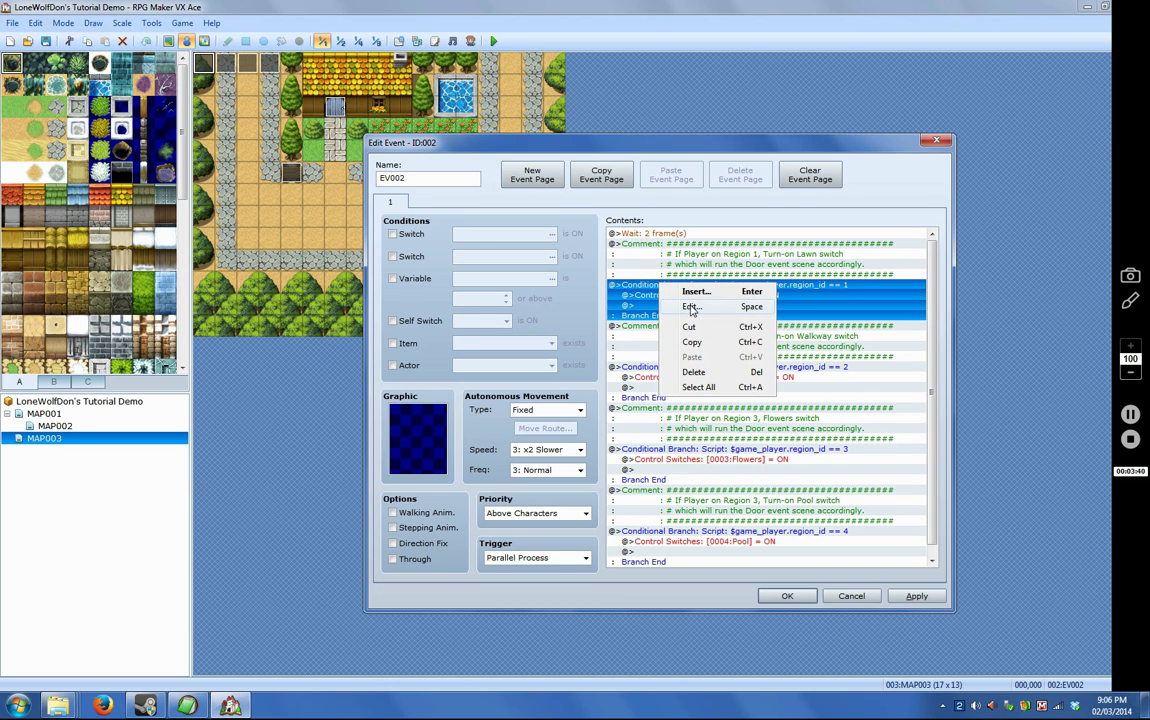
pyautogui.click(690, 308)
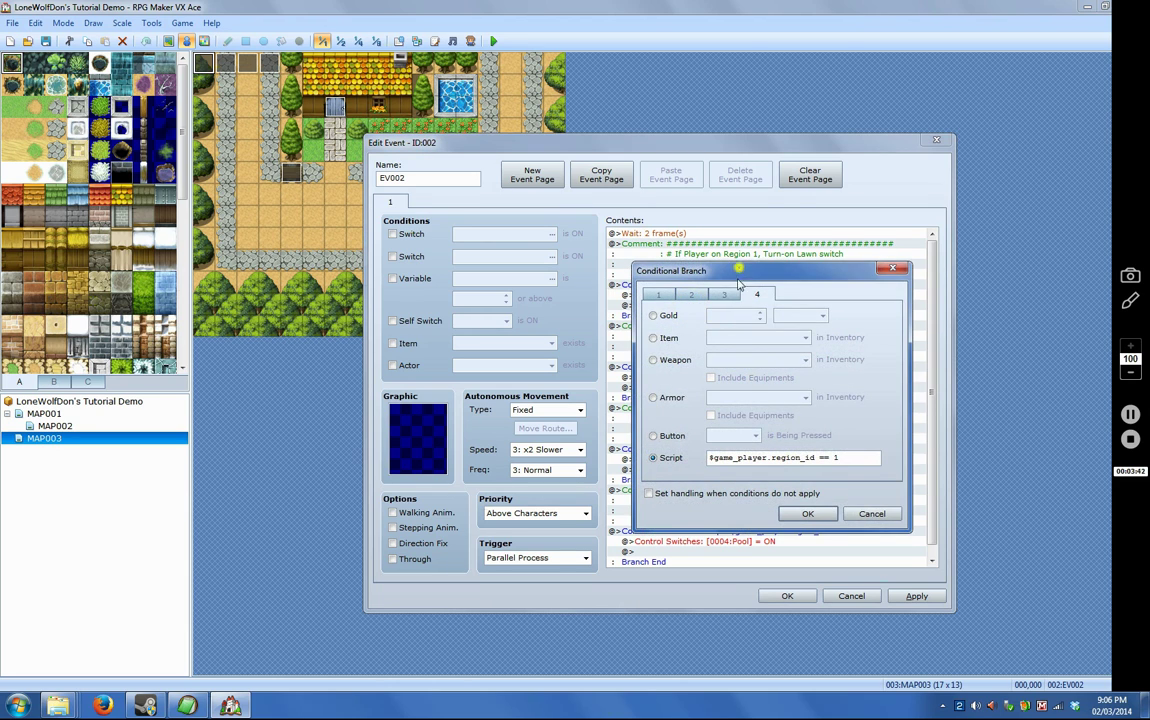
pyautogui.moveTo(738, 270); pyautogui.dragTo(547, 336)
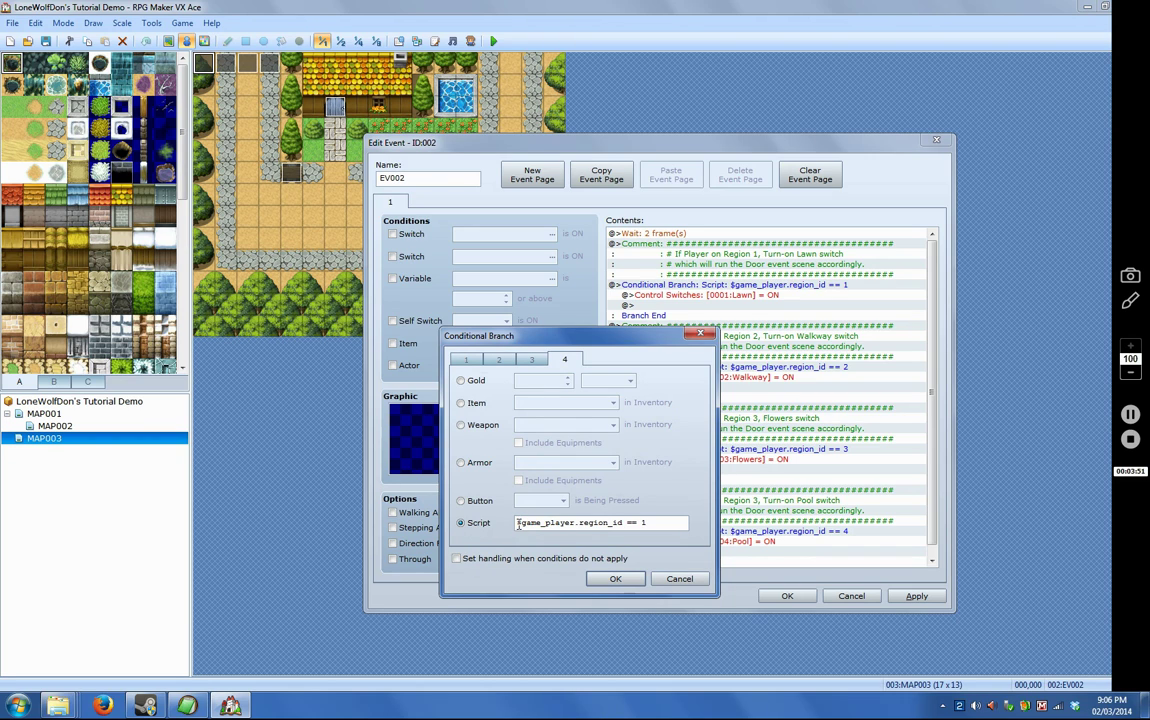
pyautogui.click(516, 524)
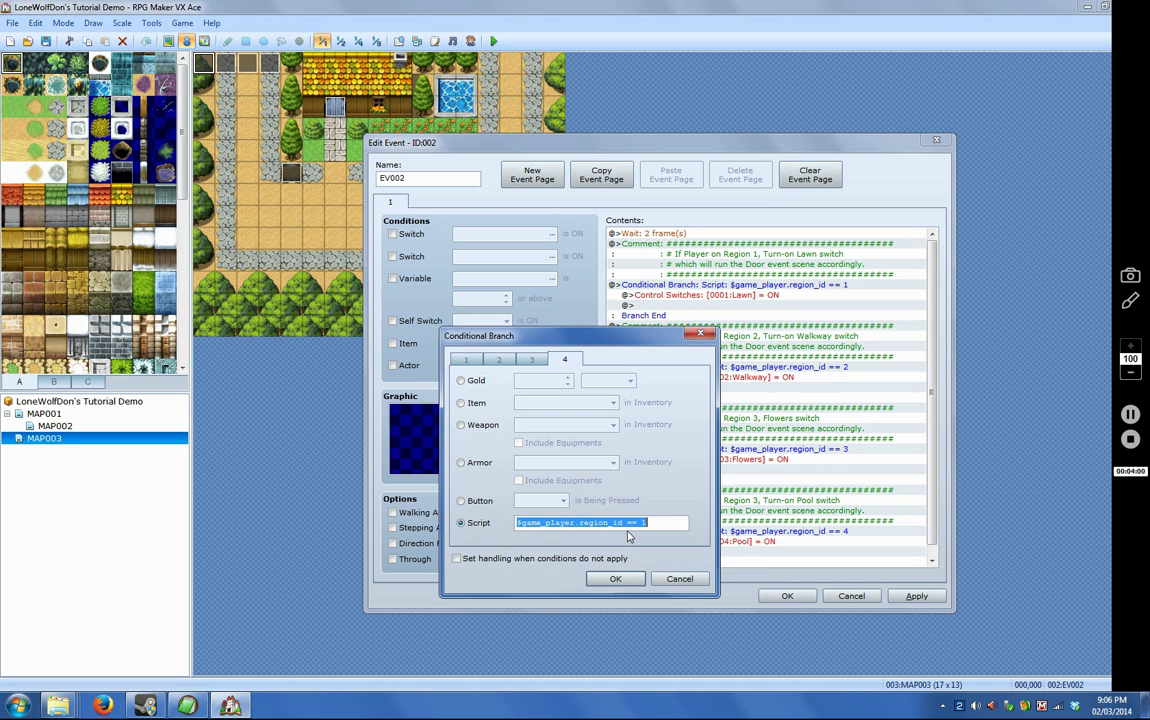
pyautogui.click(548, 522)
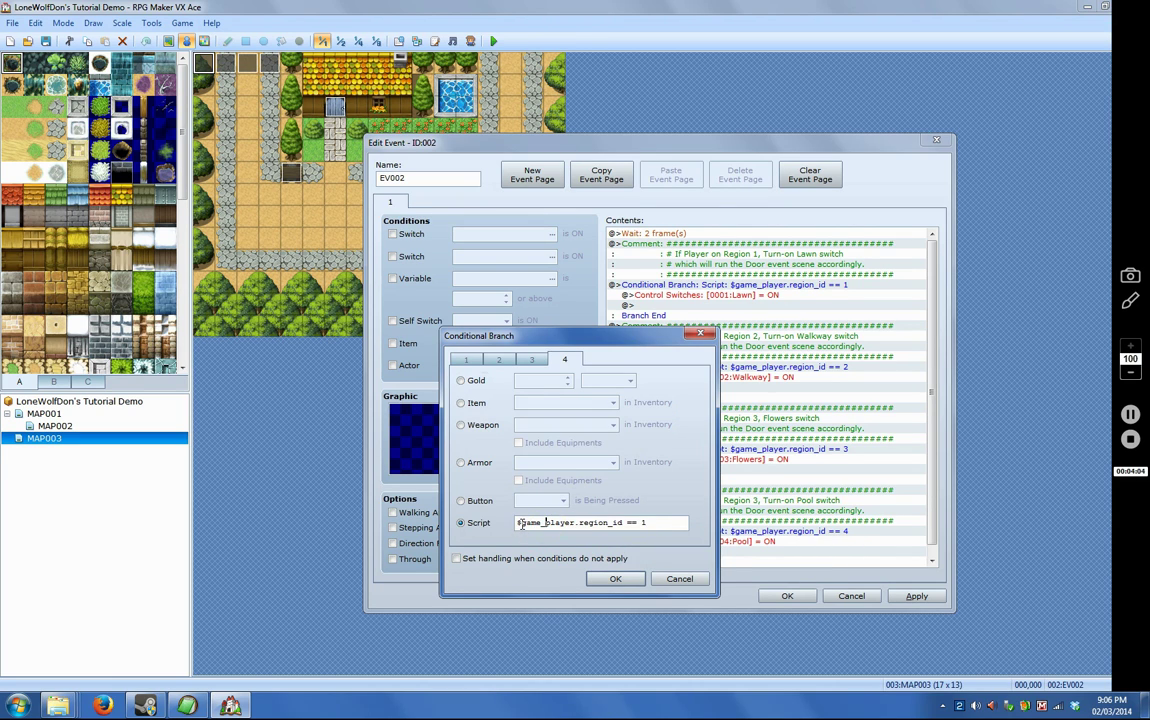
pyautogui.moveTo(521, 523); pyautogui.dragTo(638, 523)
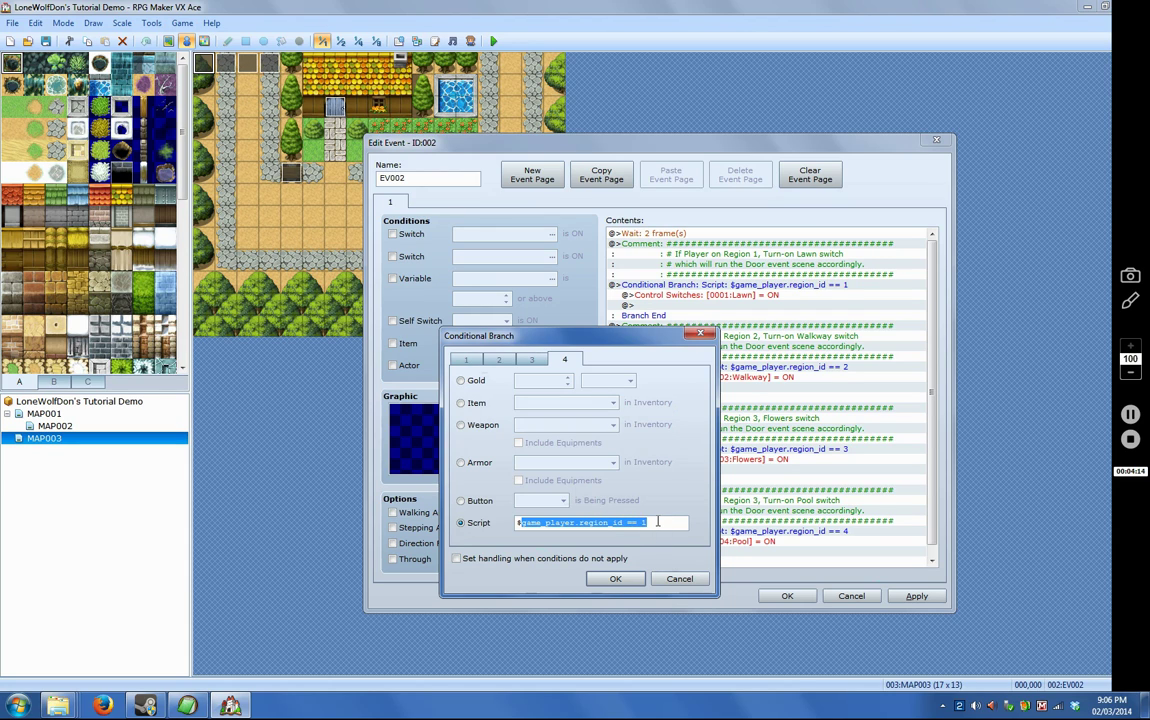
pyautogui.click(655, 523)
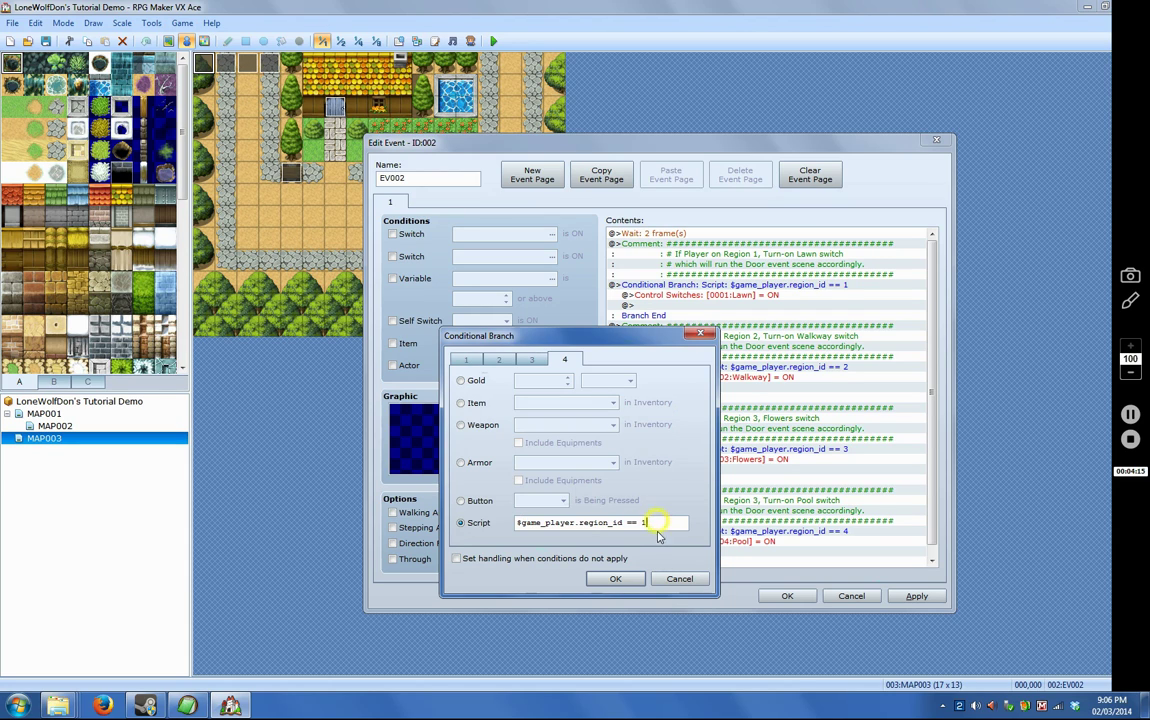
pyautogui.click(618, 579)
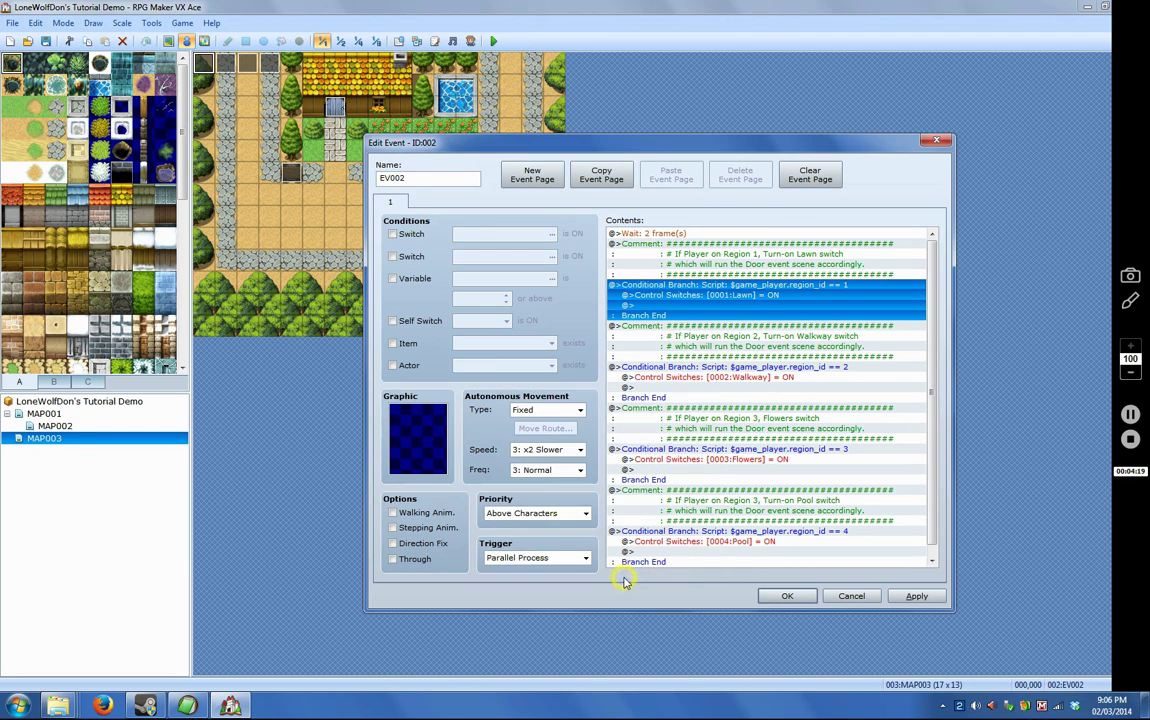
# Step: Examine the Control Switches command inside the region 1 branch, including the list of named switches it can use
pyautogui.click(680, 297)
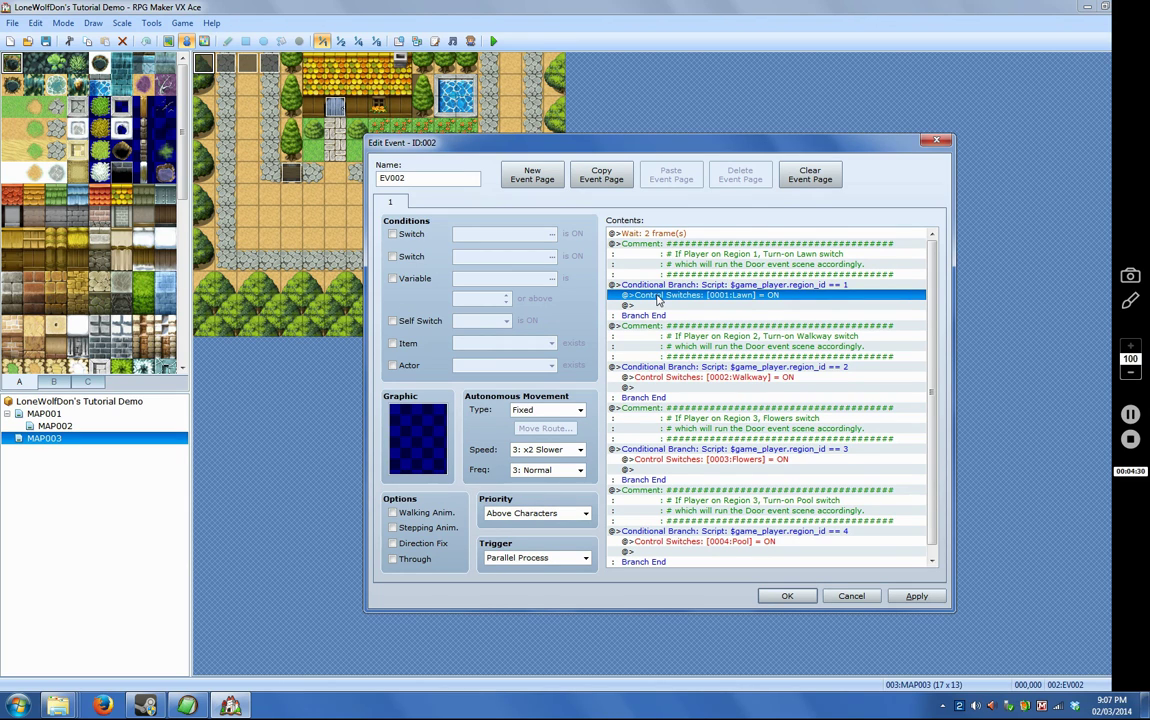
pyautogui.rightClick(658, 298)
pyautogui.click(690, 315)
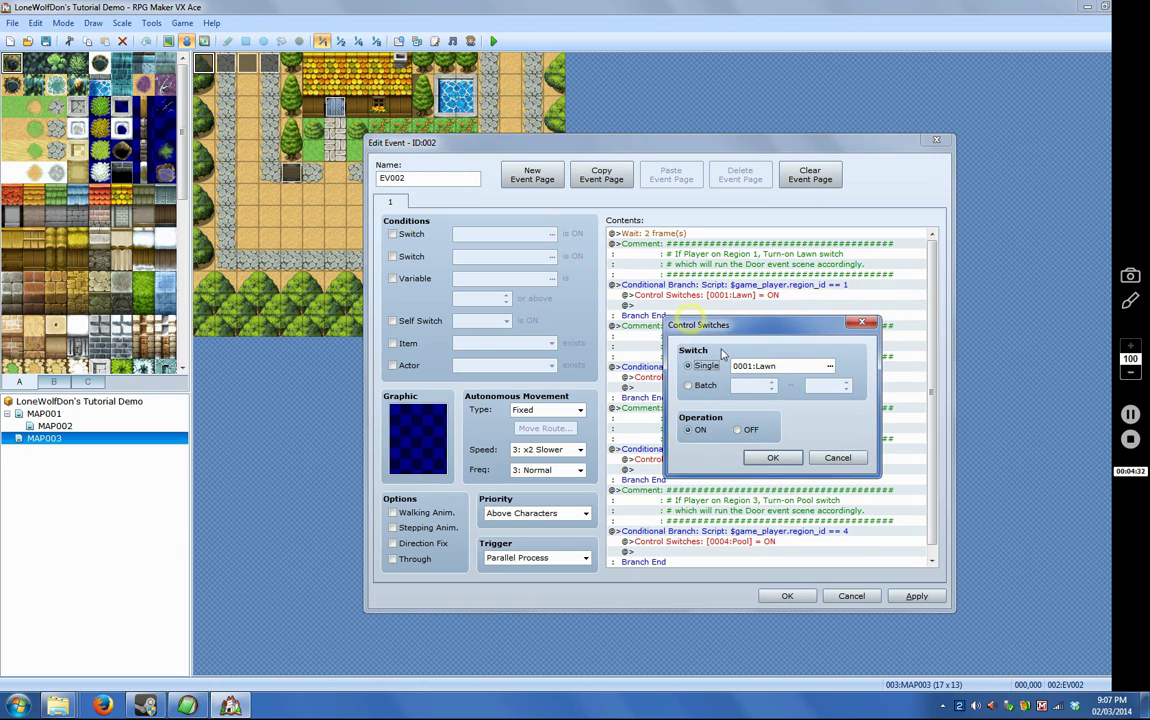
pyautogui.moveTo(760, 334); pyautogui.dragTo(649, 380)
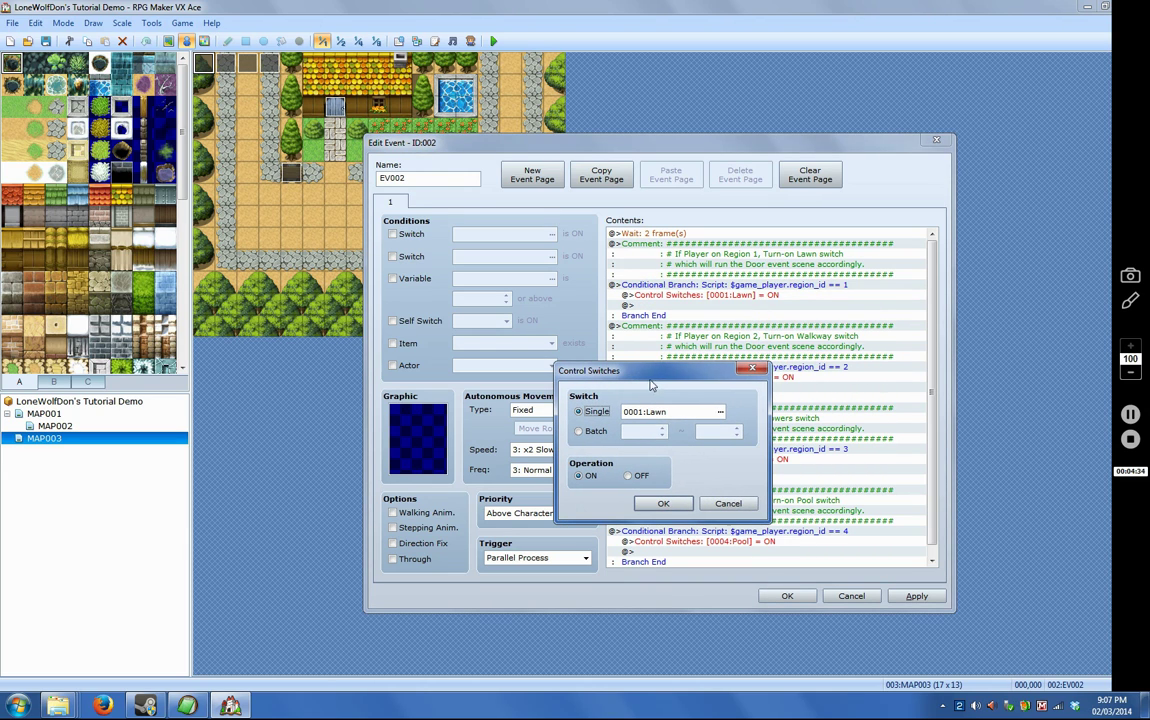
pyautogui.click(720, 412)
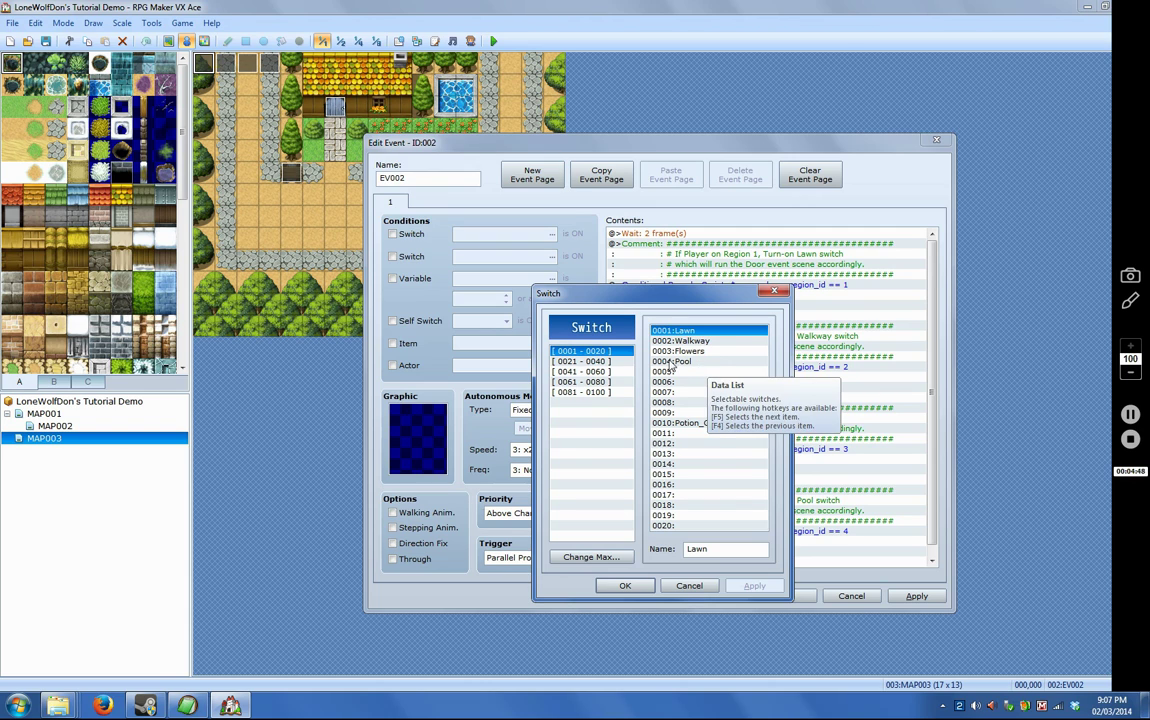
pyautogui.click(676, 585)
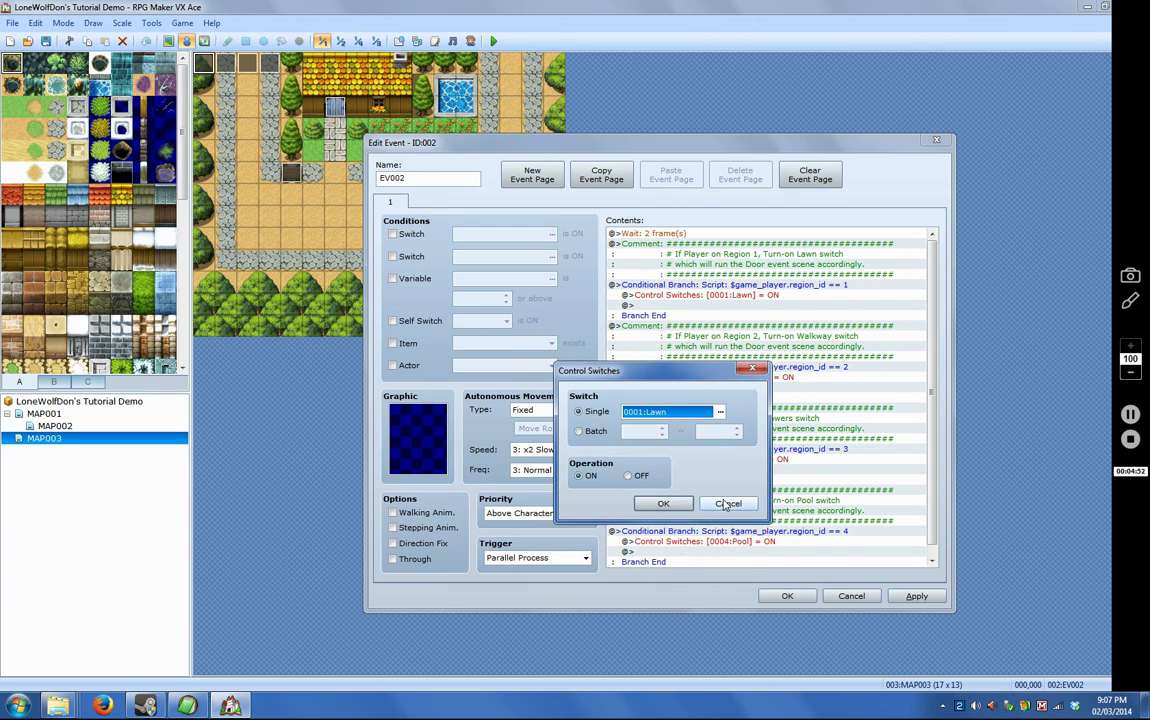
pyautogui.click(686, 509)
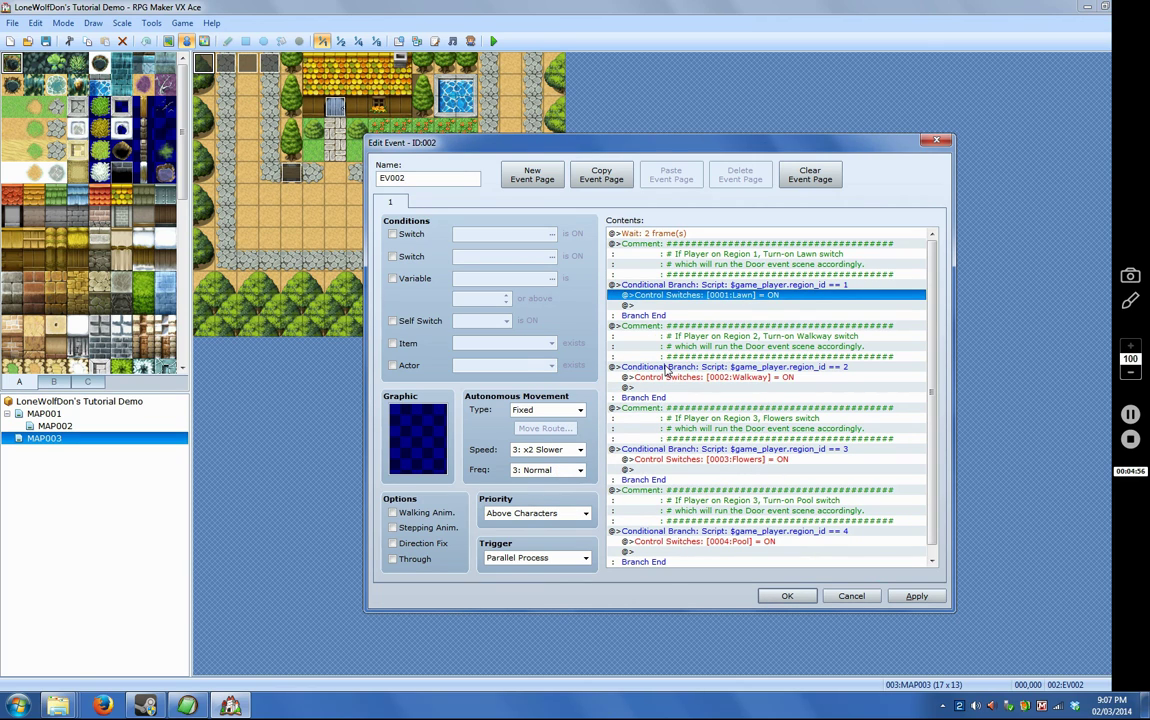
# Step: Examine the conditional branches and switch commands for regions 2, 3 and 4, and close the event with OK
pyautogui.click(668, 368)
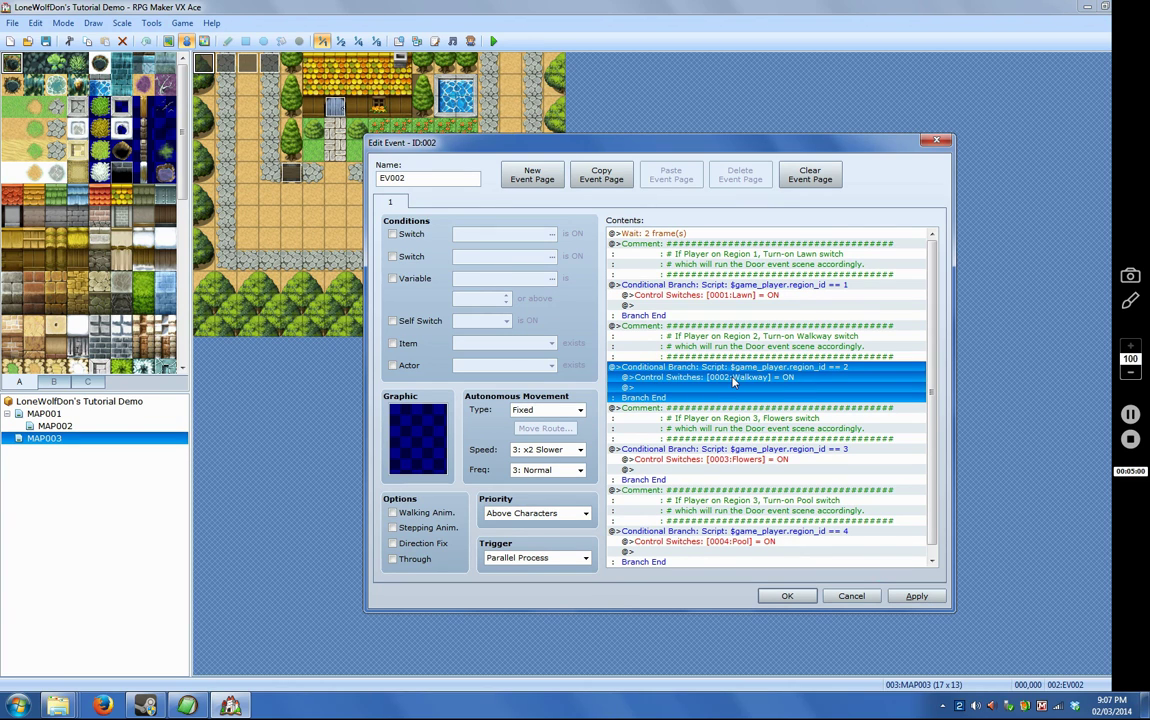
pyautogui.click(688, 453)
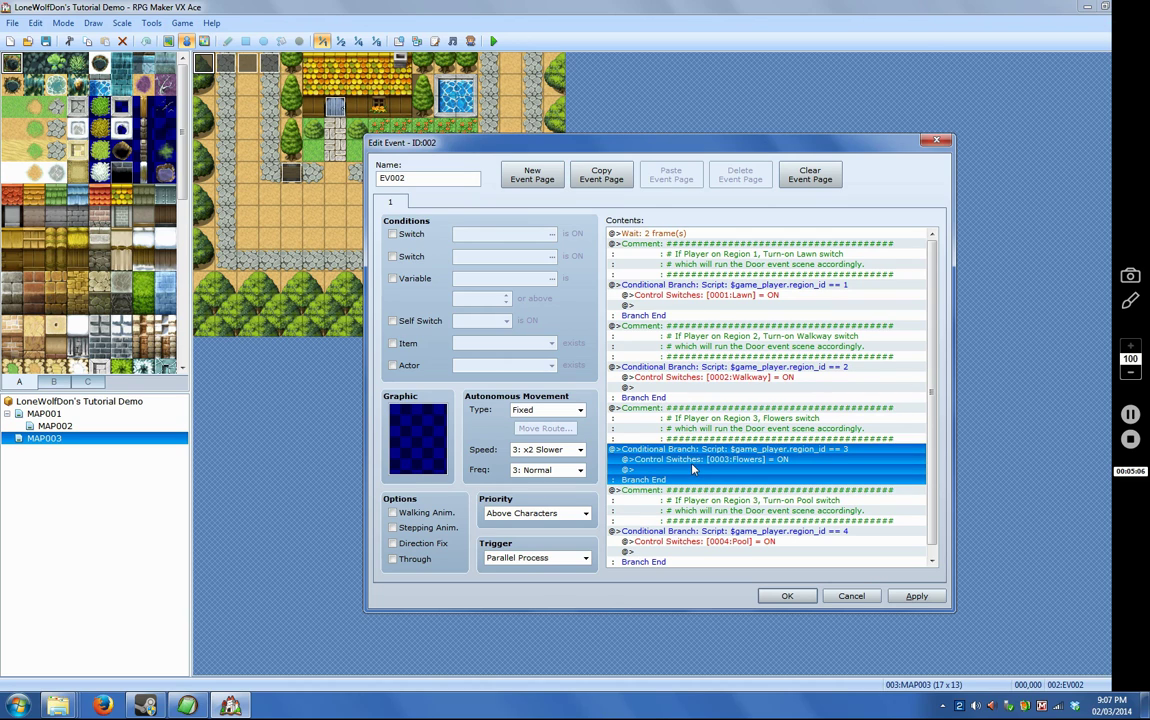
pyautogui.click(688, 460)
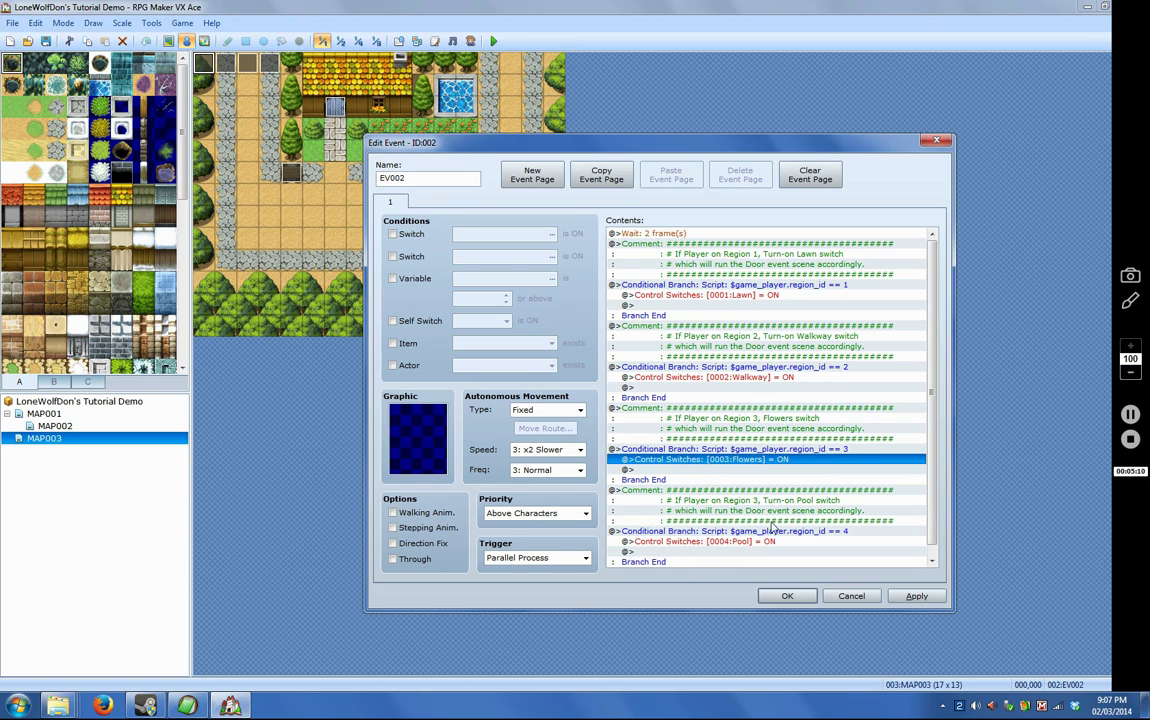
pyautogui.moveTo(932, 503); pyautogui.dragTo(938, 527)
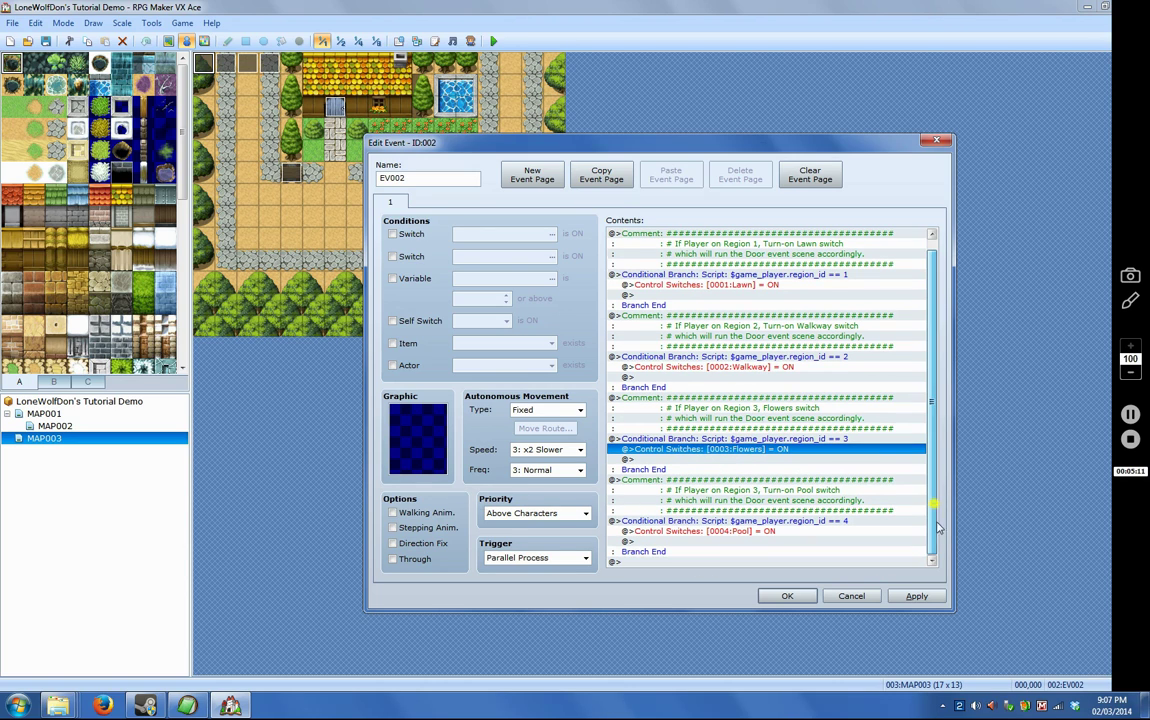
pyautogui.click(663, 522)
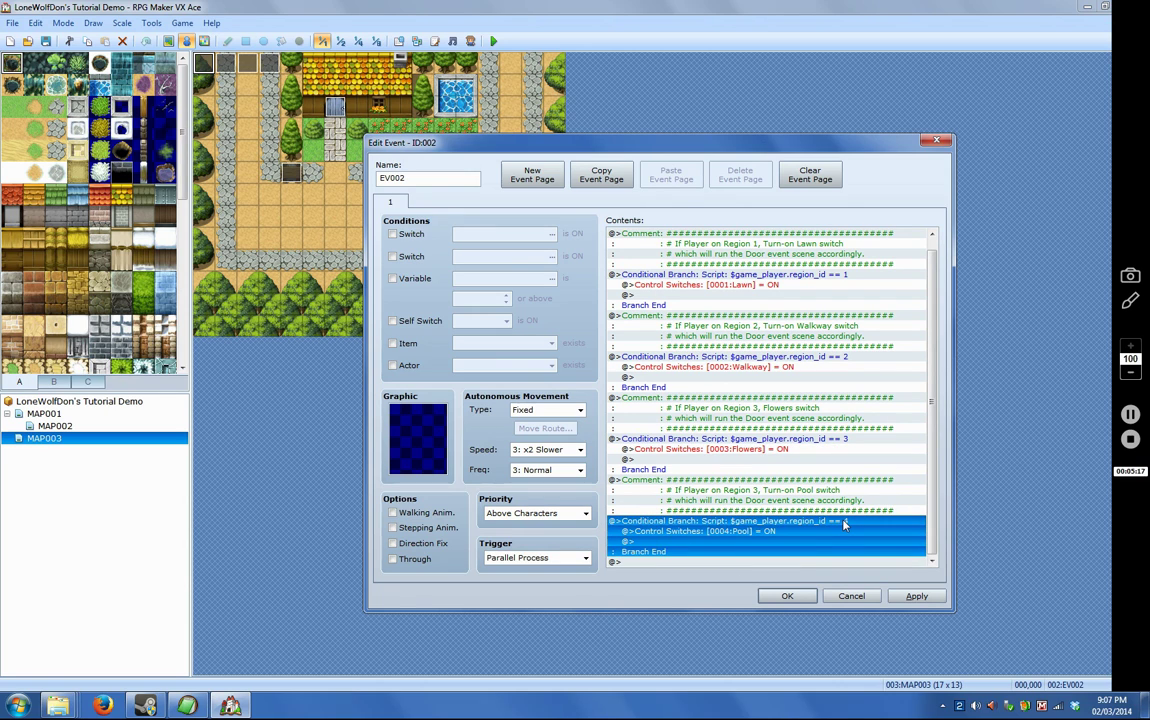
pyautogui.click(697, 531)
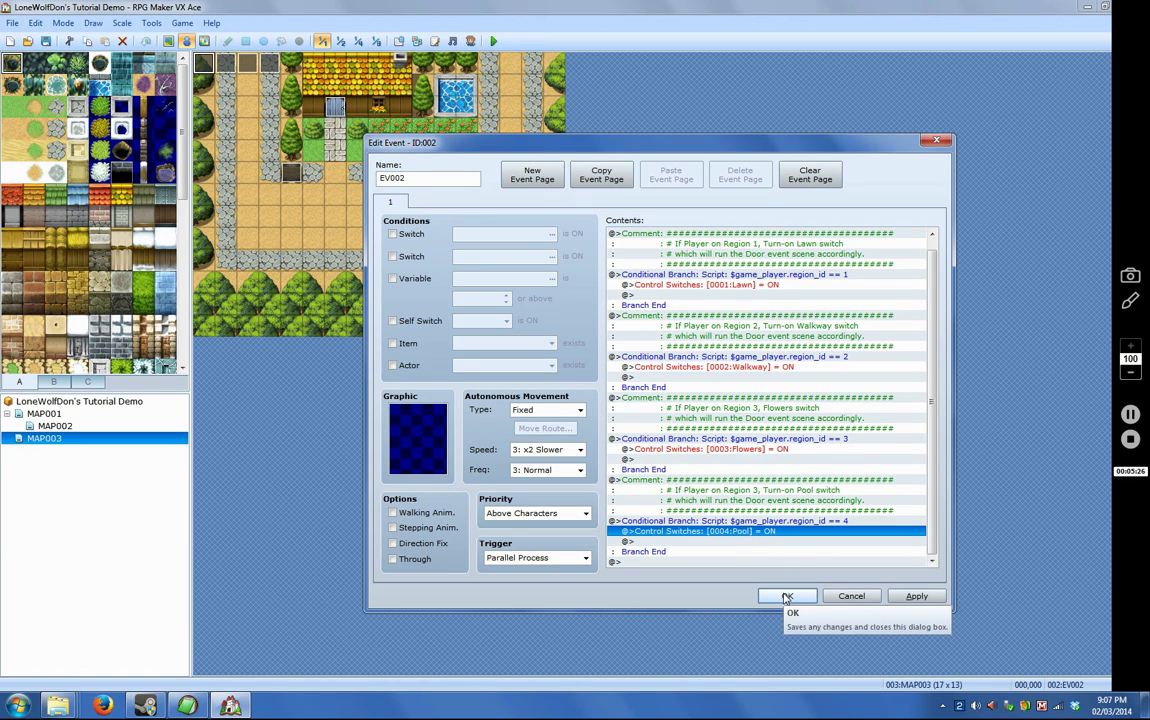
pyautogui.click(735, 240)
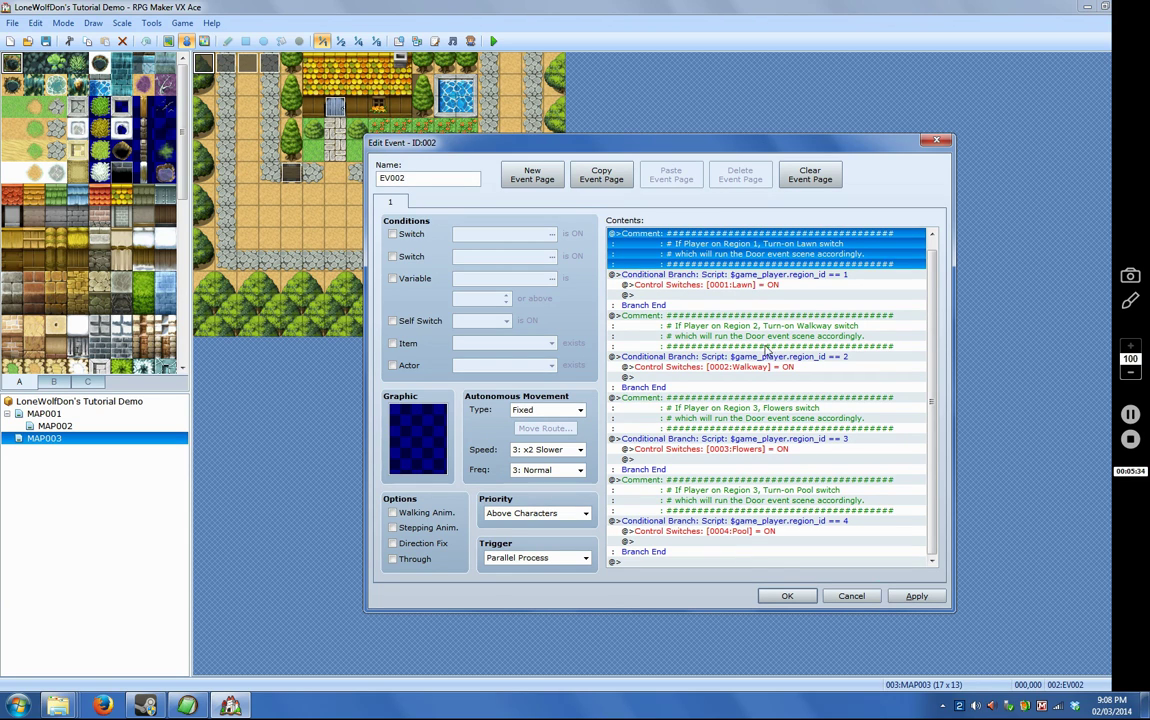
pyautogui.click(788, 597)
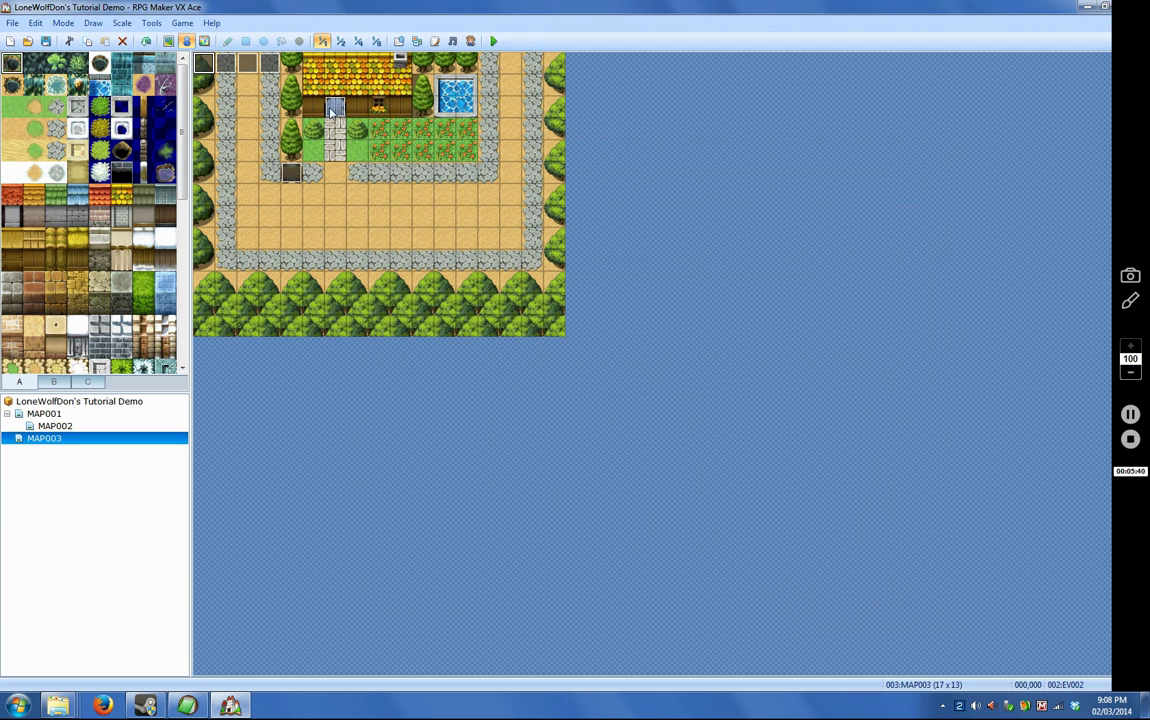
# Step: Open the house door's event and examine its first page and the Lawn switch condition on page 2
pyautogui.doubleClick(335, 110)
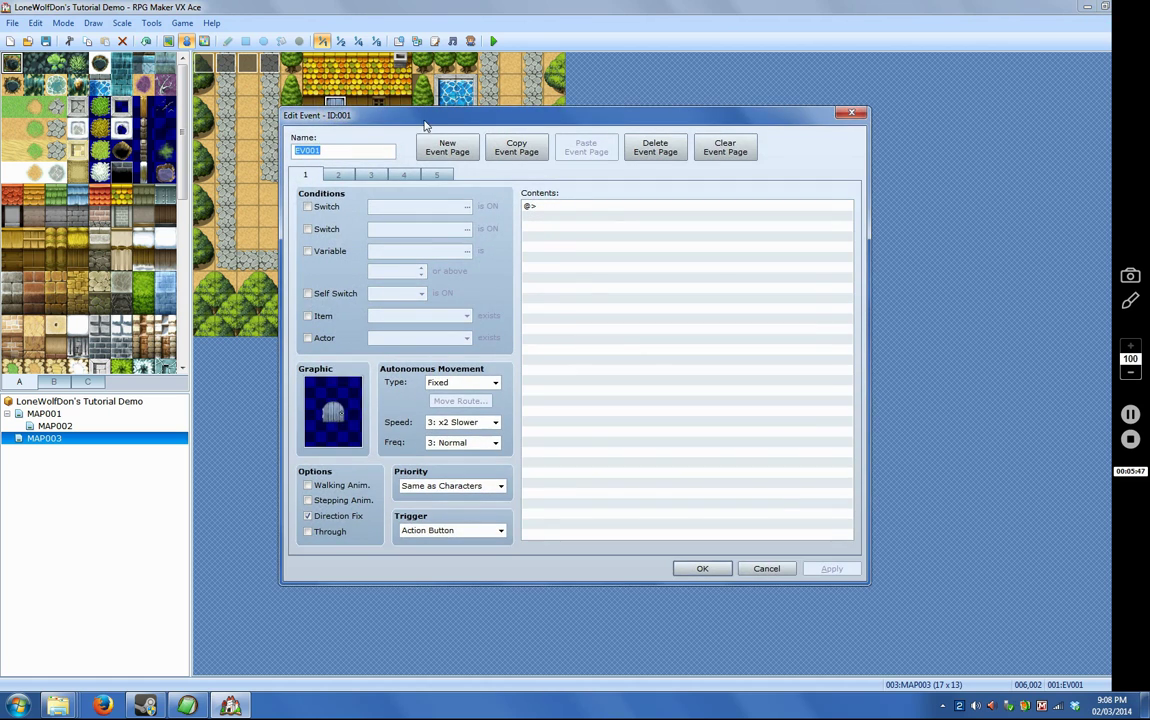
pyautogui.moveTo(384, 117); pyautogui.dragTo(489, 139)
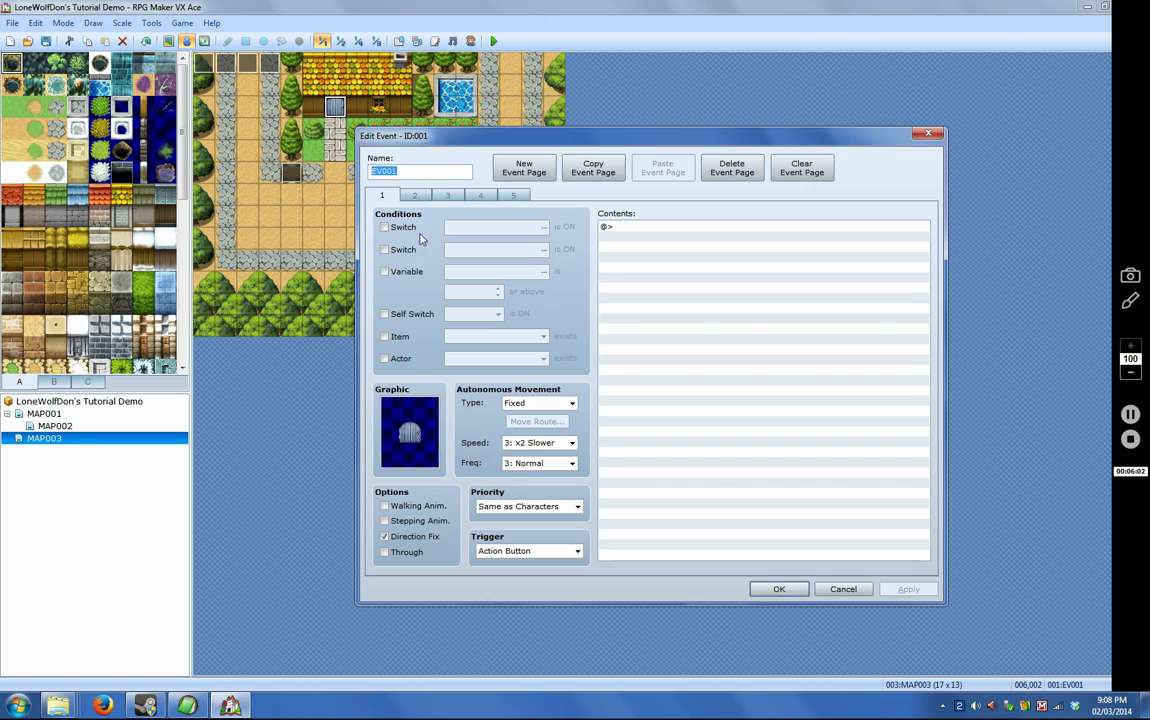
pyautogui.click(416, 196)
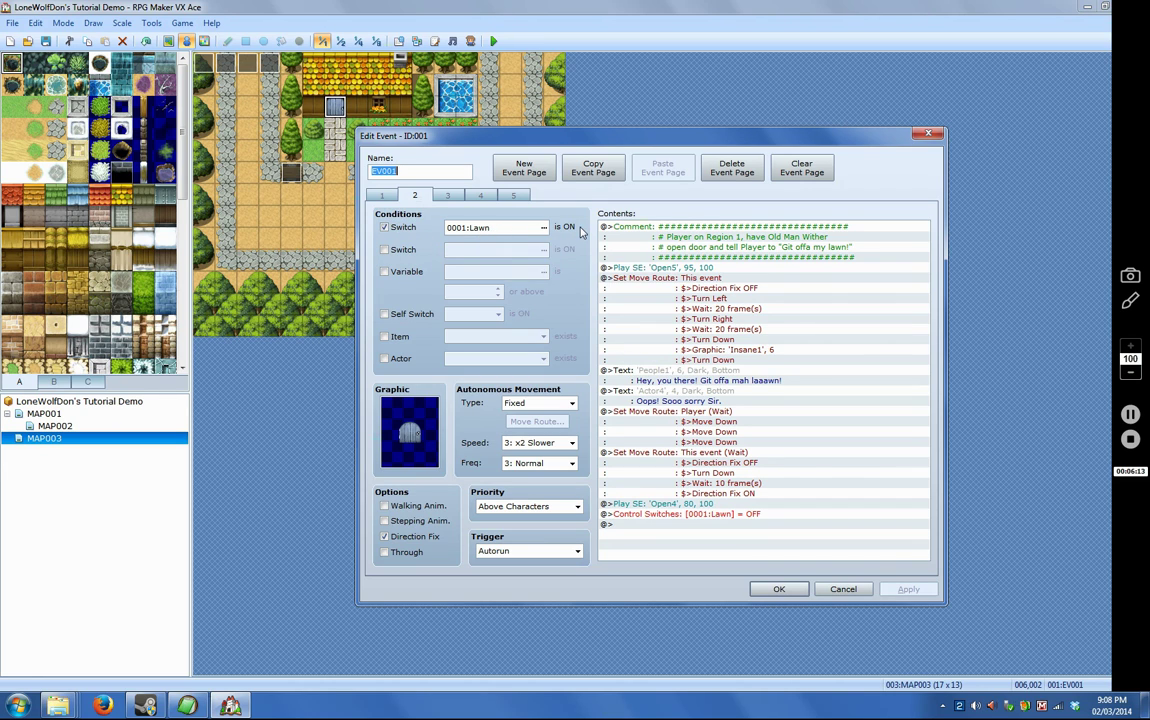
# Step: Examine page 2's command sequence from the door-opening sound through the move routes and dialogue to the Lawn switch reset
pyautogui.click(707, 268)
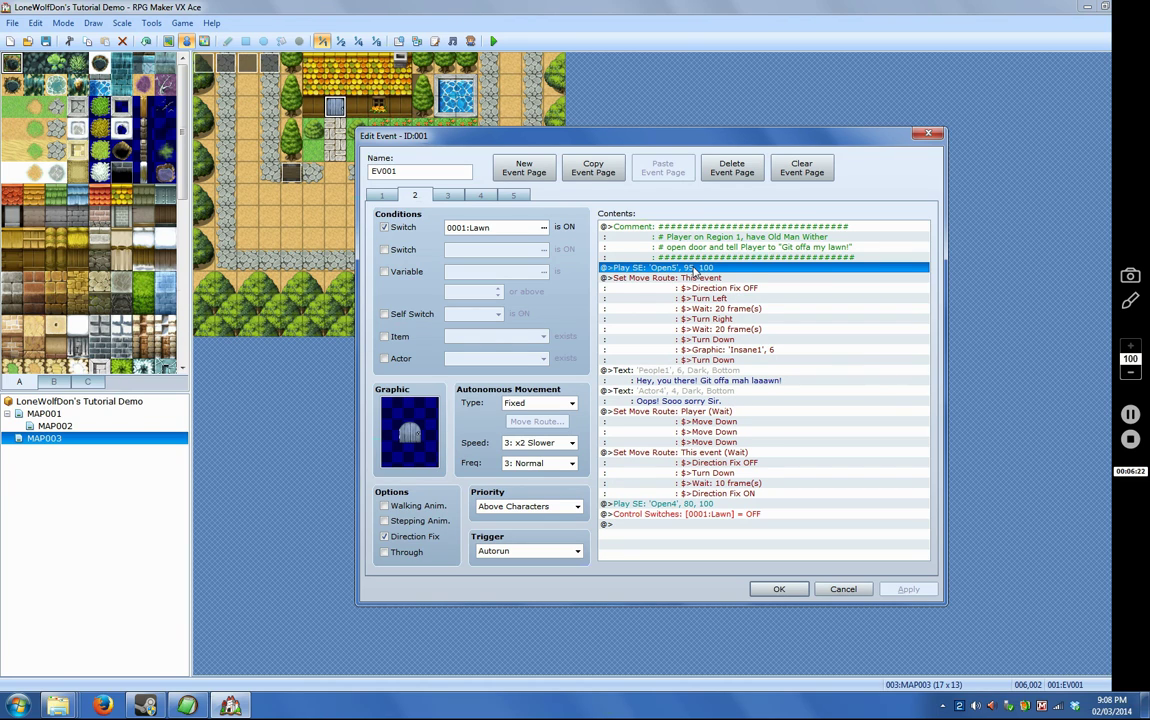
pyautogui.click(645, 278)
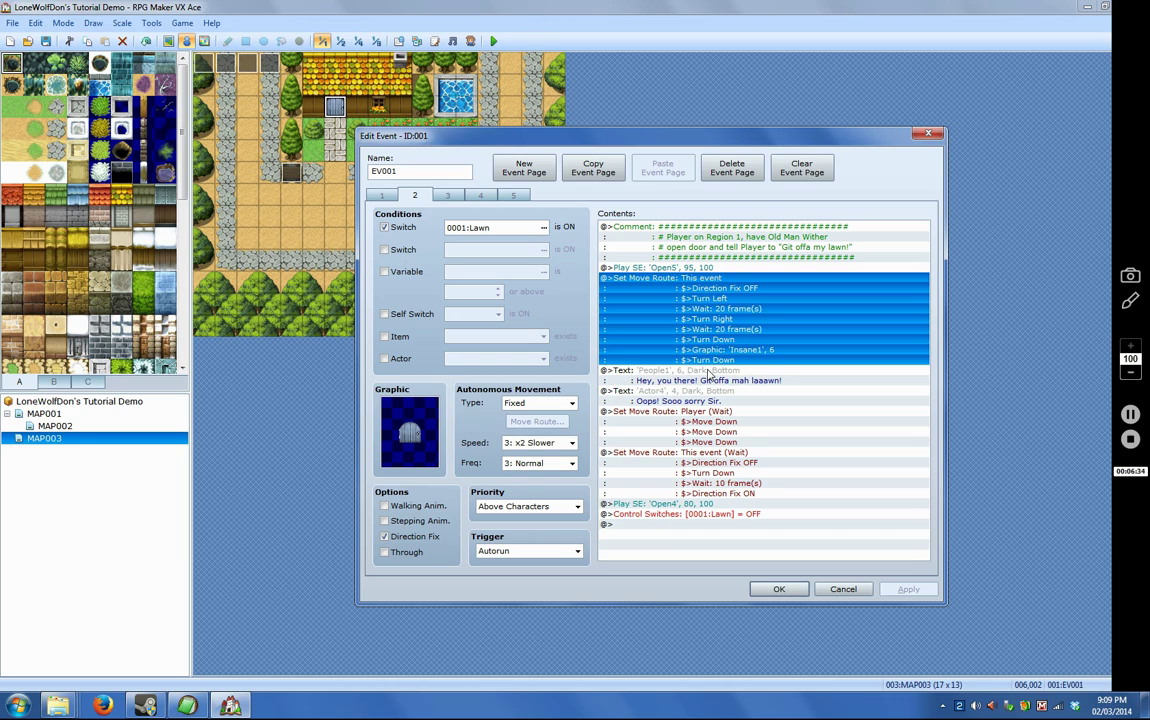
pyautogui.click(712, 372)
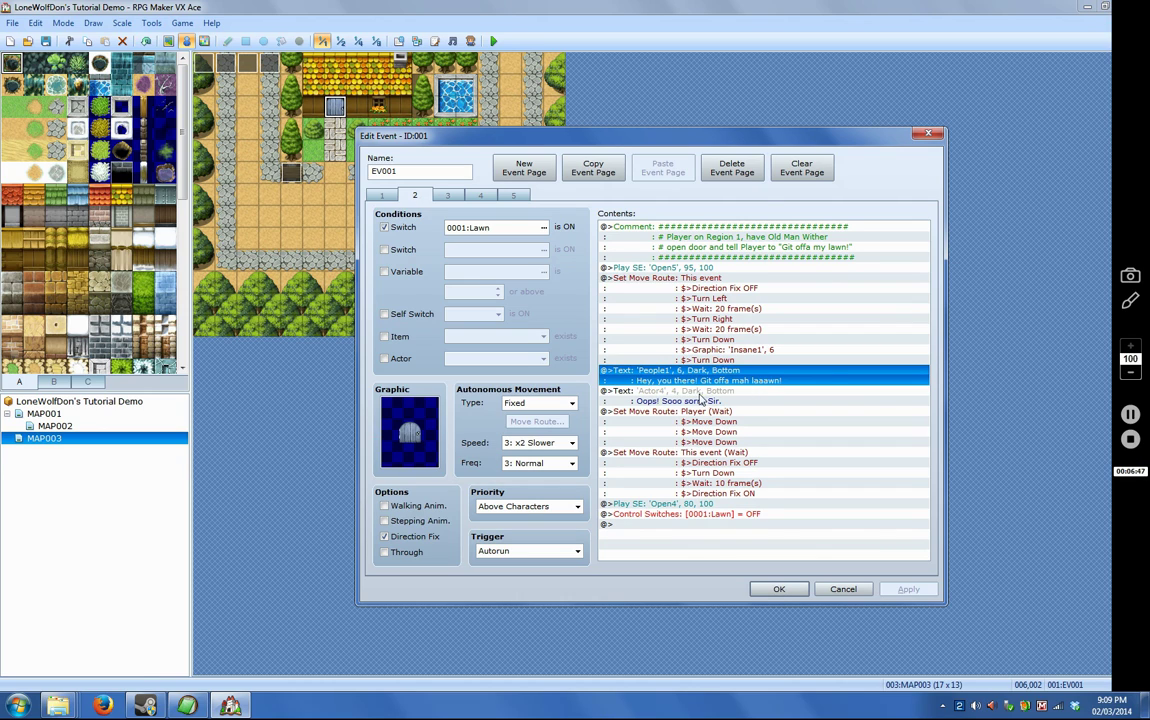
pyautogui.click(703, 393)
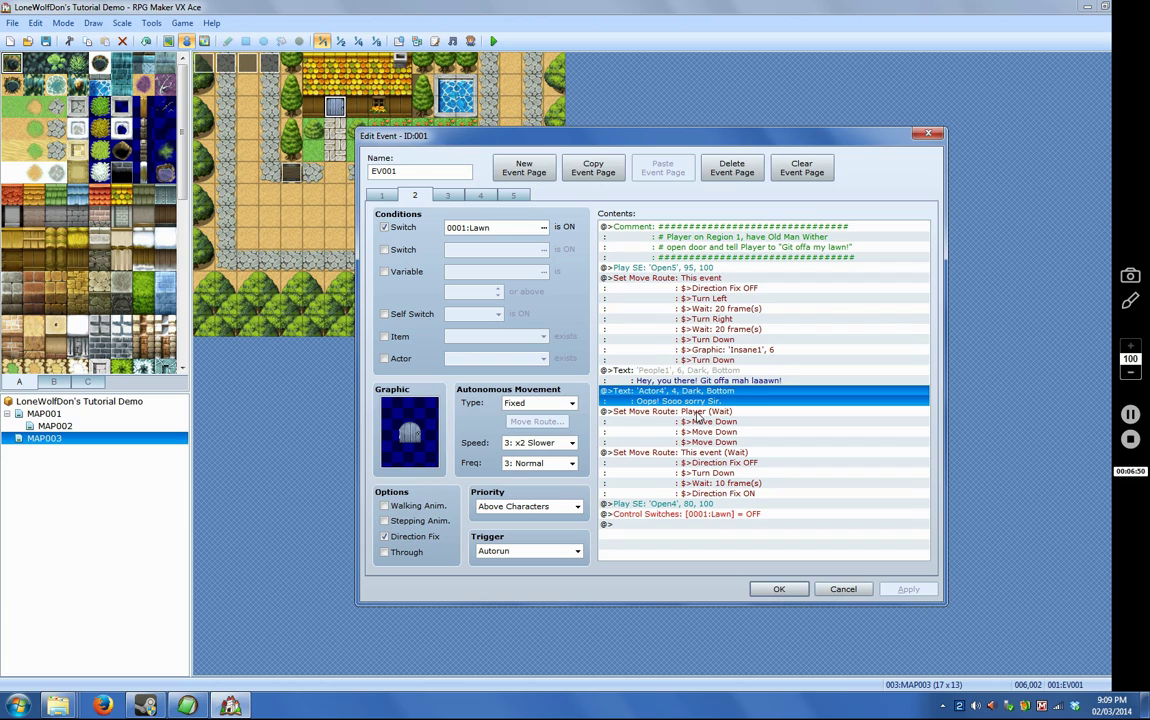
pyautogui.click(698, 416)
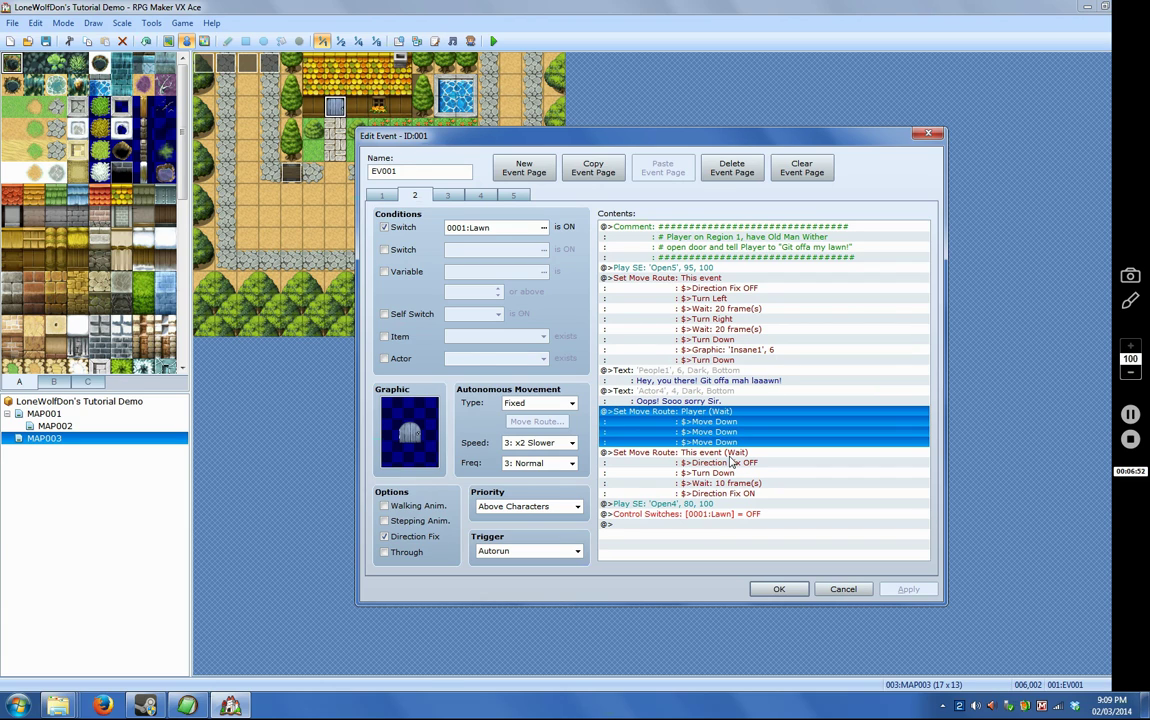
pyautogui.click(706, 457)
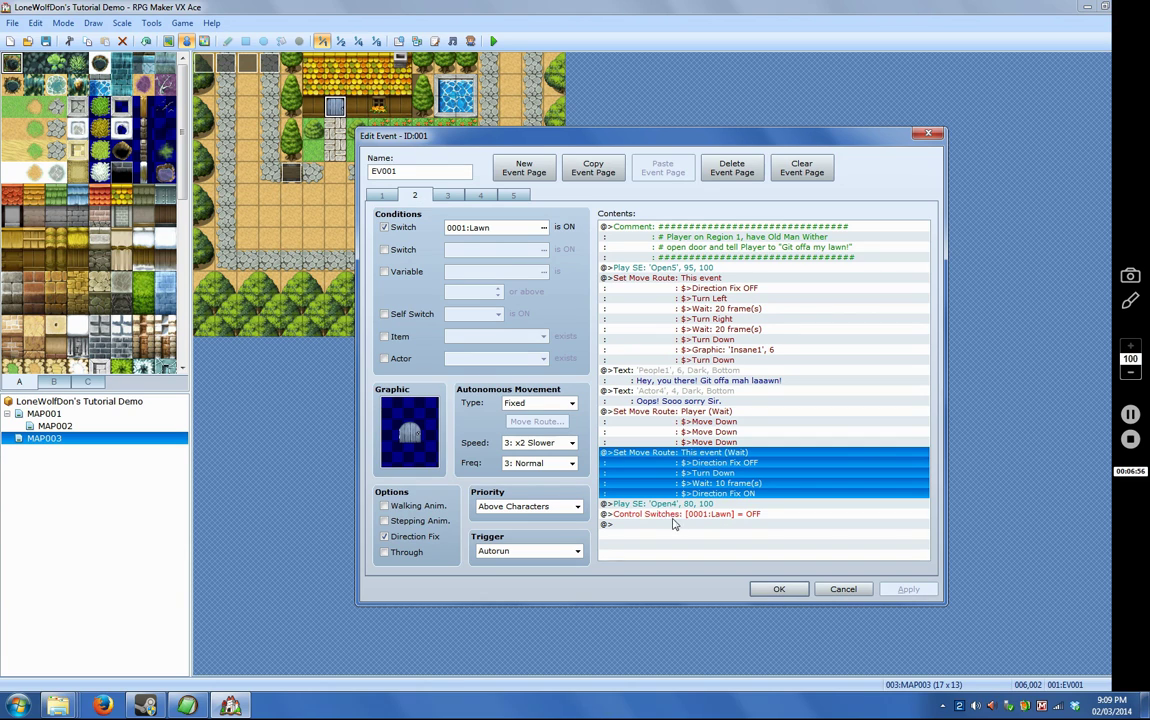
pyautogui.press('Down')
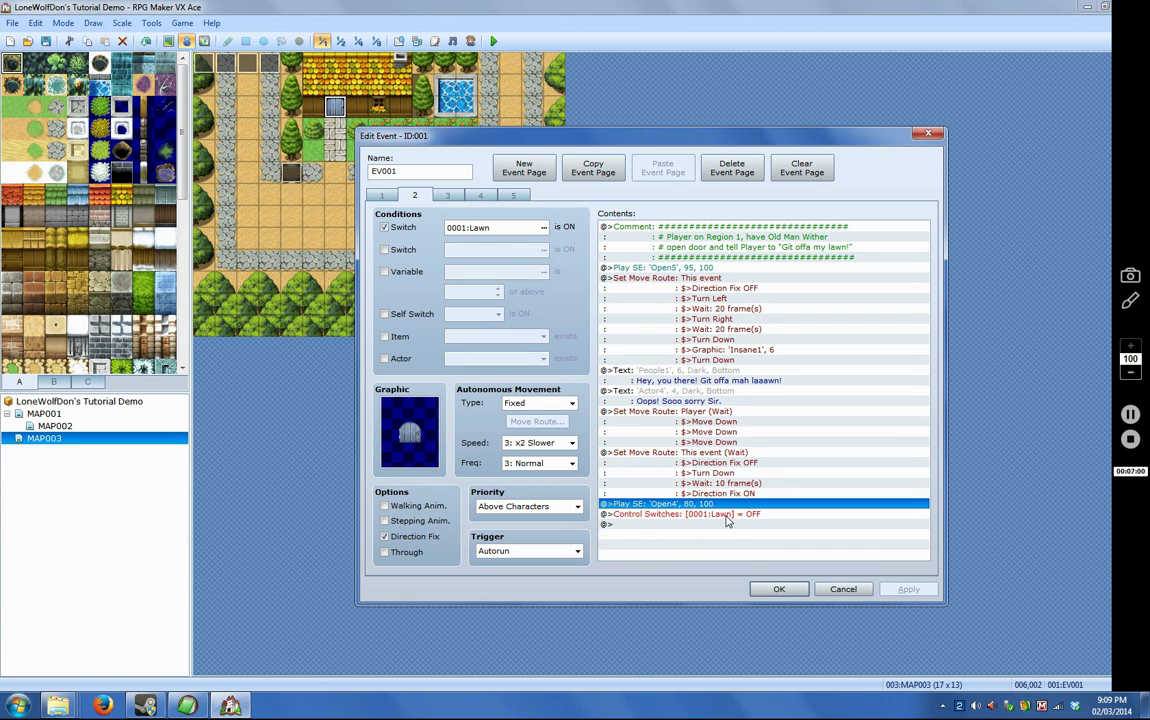
pyautogui.click(726, 514)
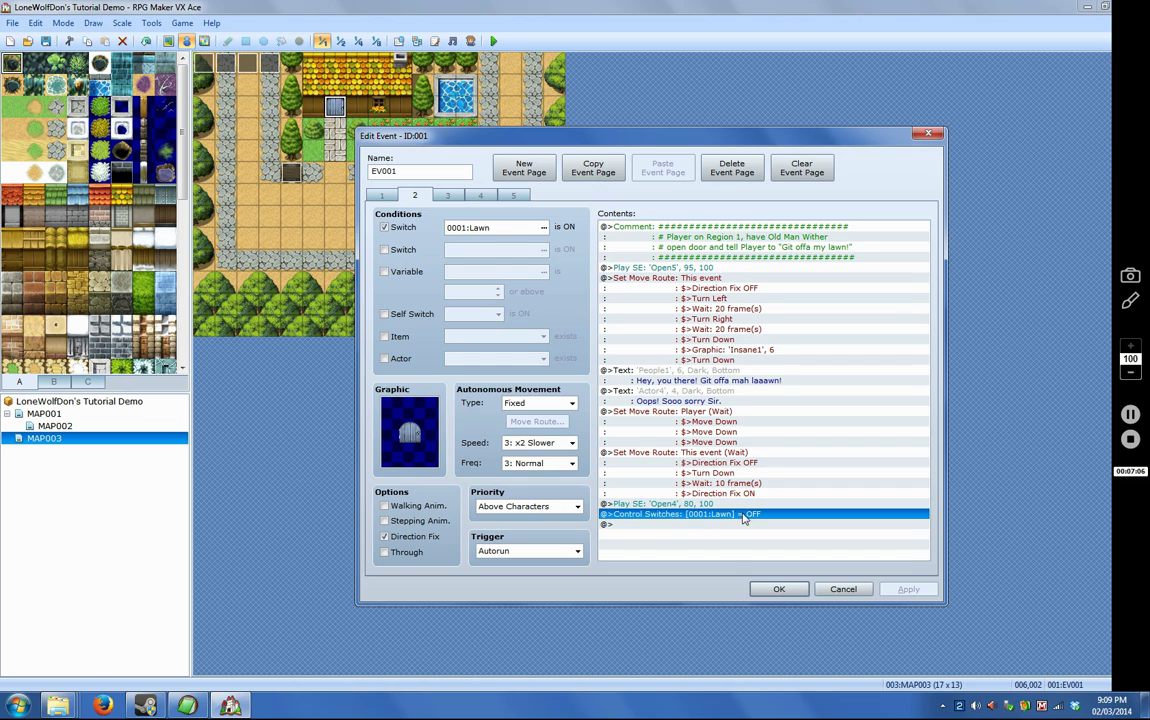
# Step: Compare the switch conditions and scene commands across the door event's pages 1 to 5, and close the event with OK
pyautogui.click(381, 195)
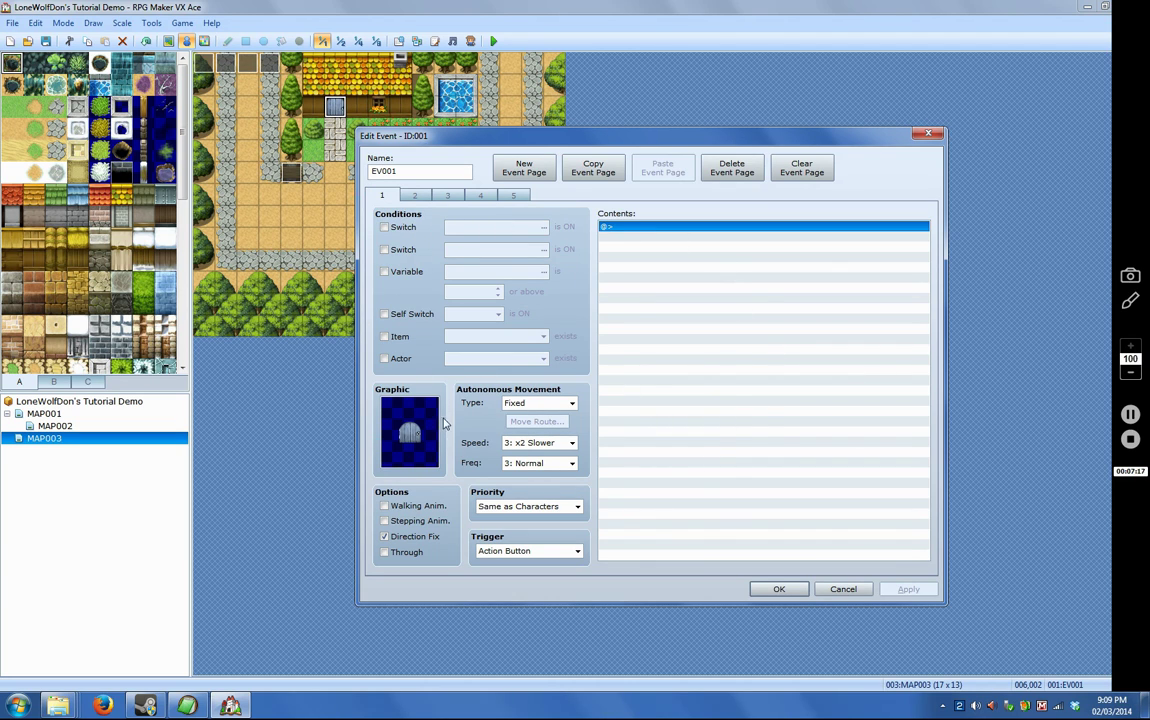
pyautogui.click(414, 195)
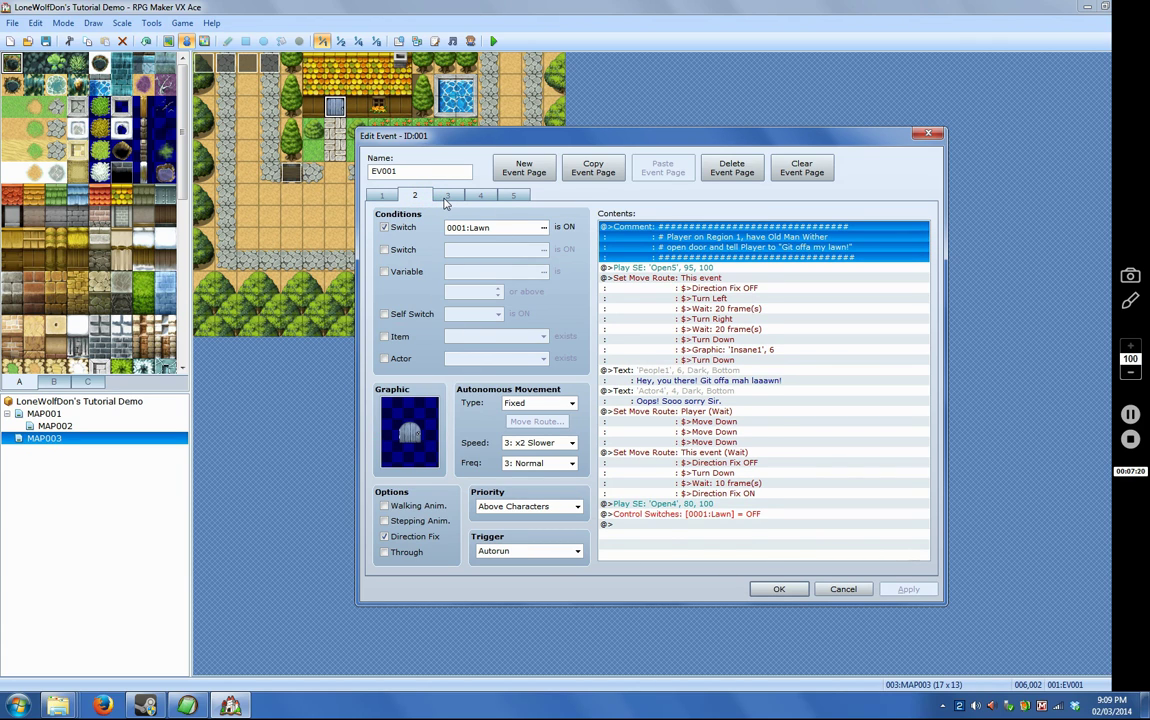
pyautogui.click(447, 197)
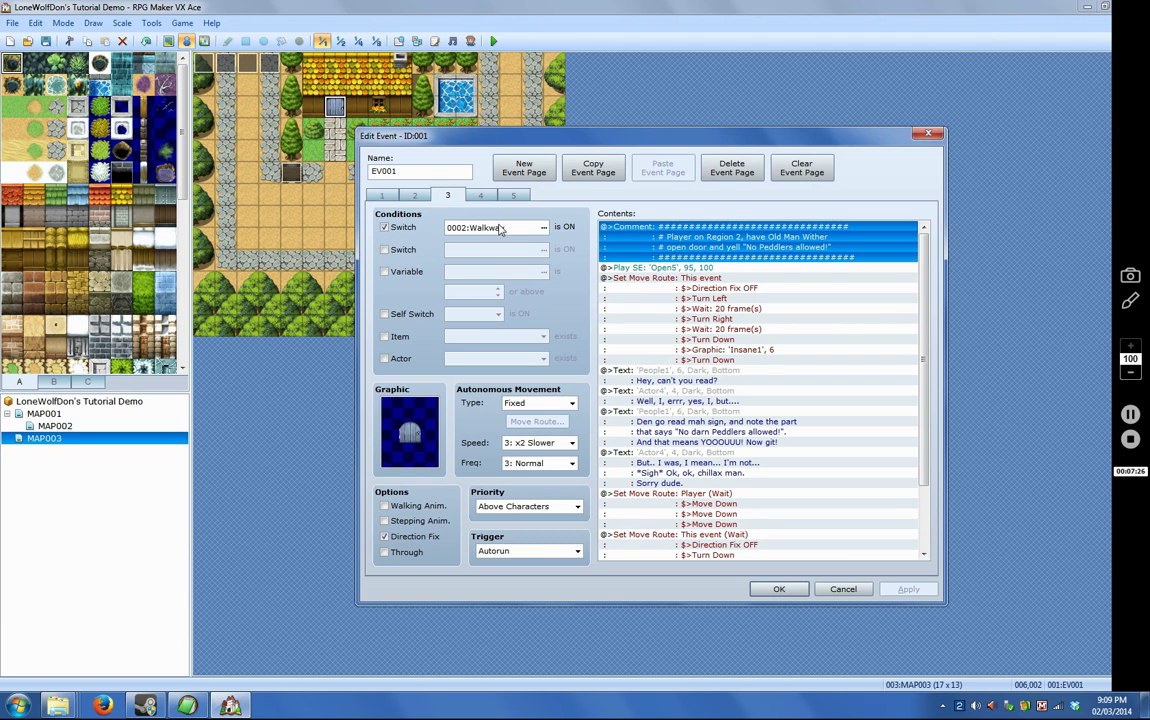
pyautogui.click(480, 195)
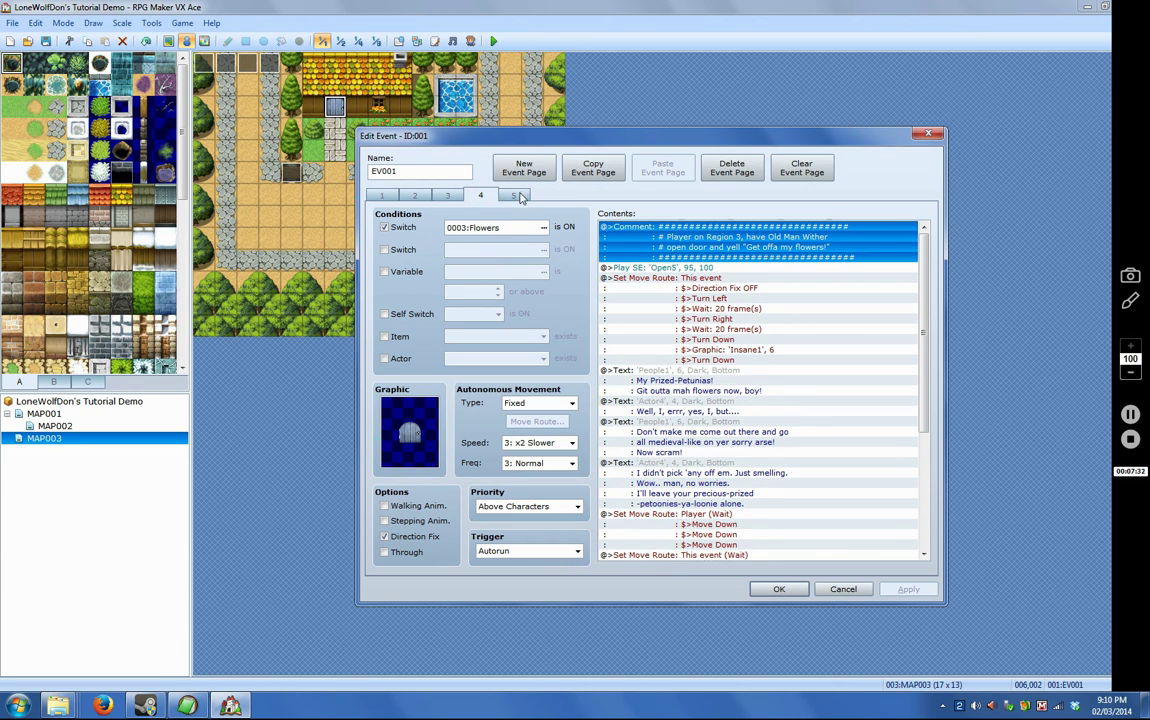
pyautogui.click(513, 195)
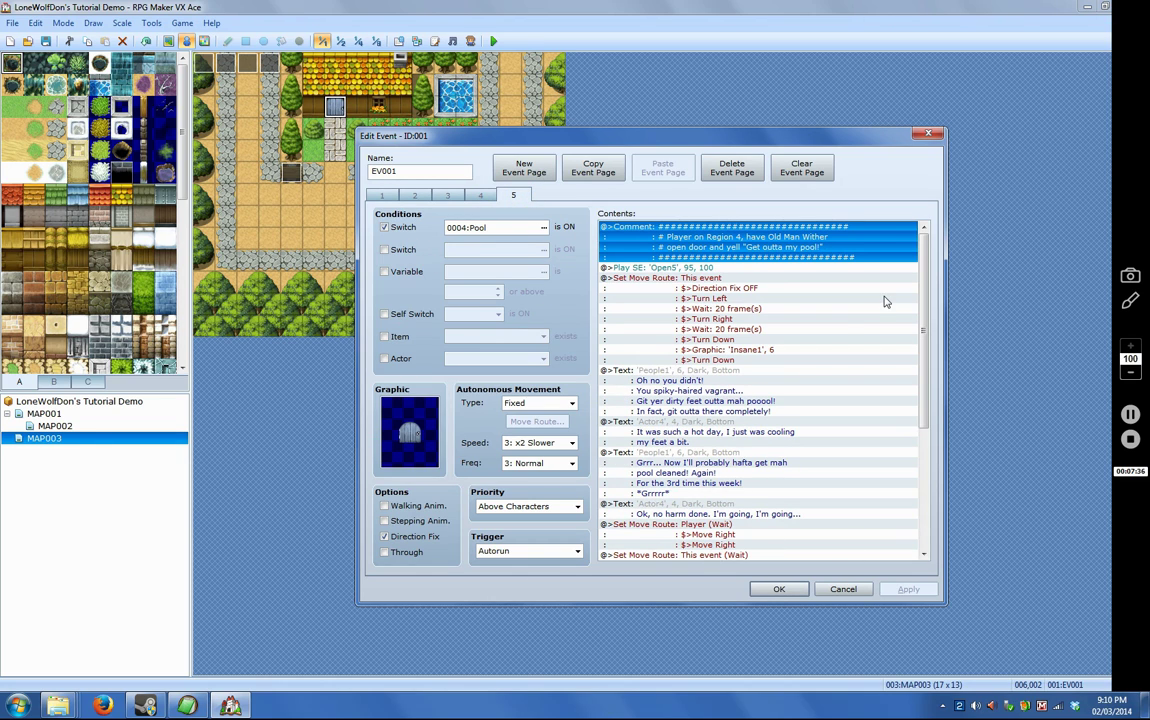
pyautogui.click(777, 590)
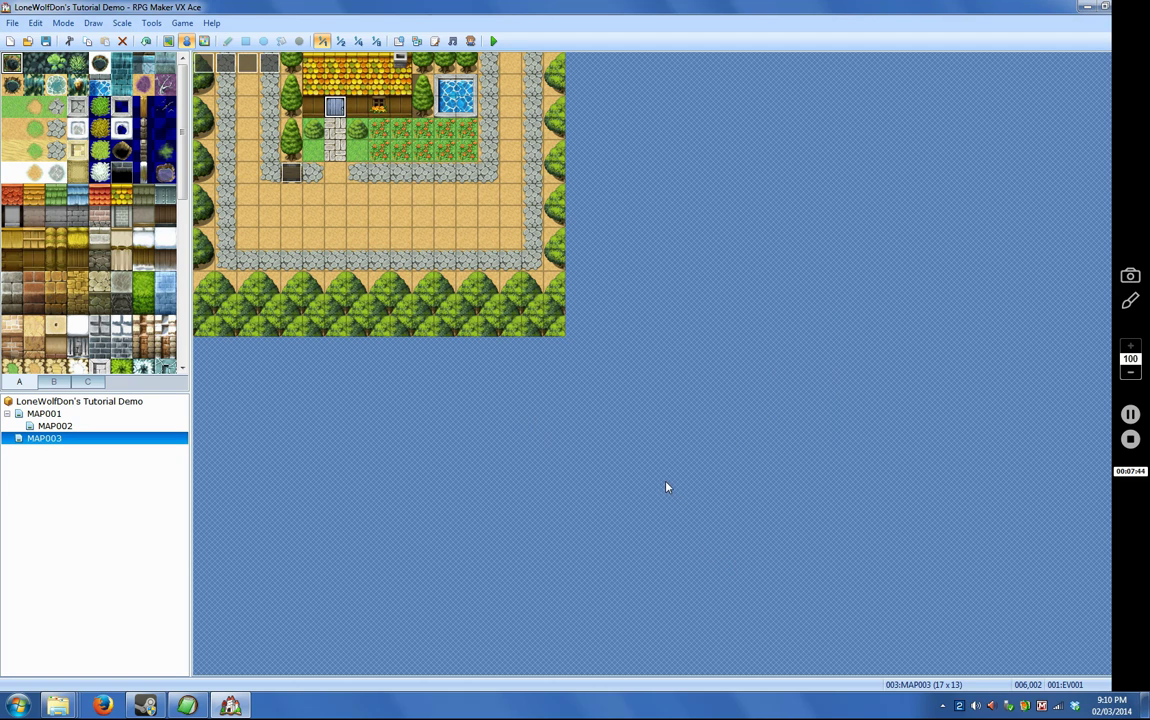
# Step: Show the map's region layer and paint region ID 5 across the three path tiles at the map's upper edge, northeast of the pool
pyautogui.click(204, 41)
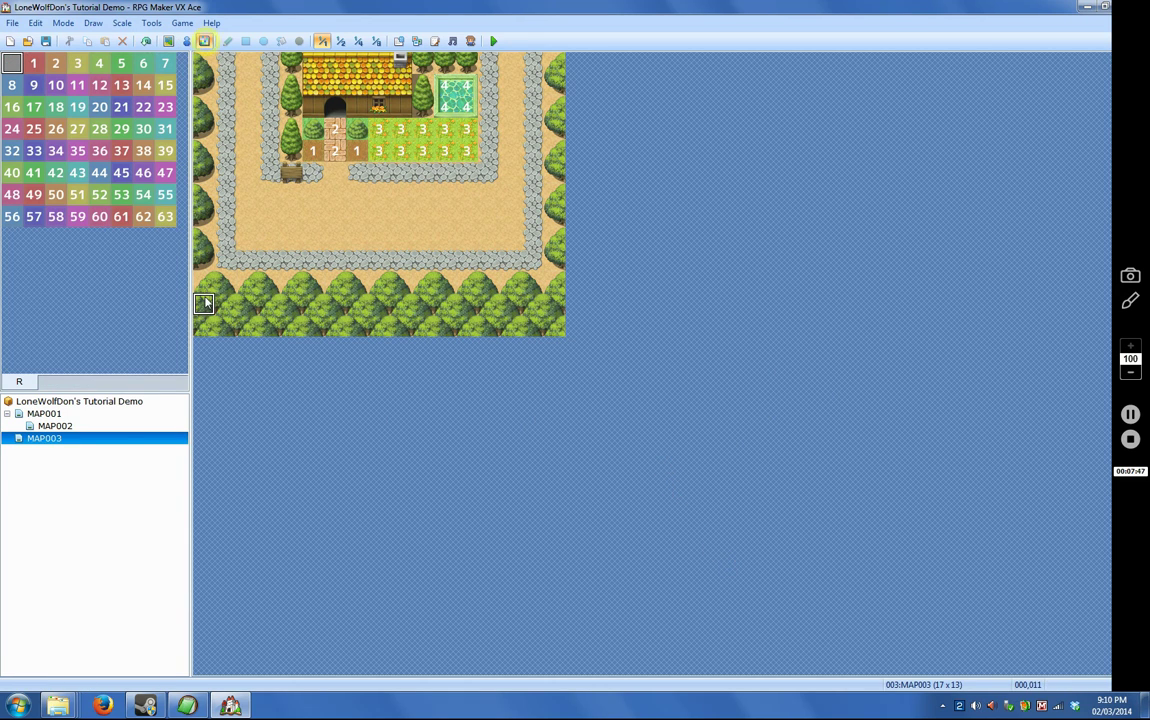
pyautogui.click(121, 63)
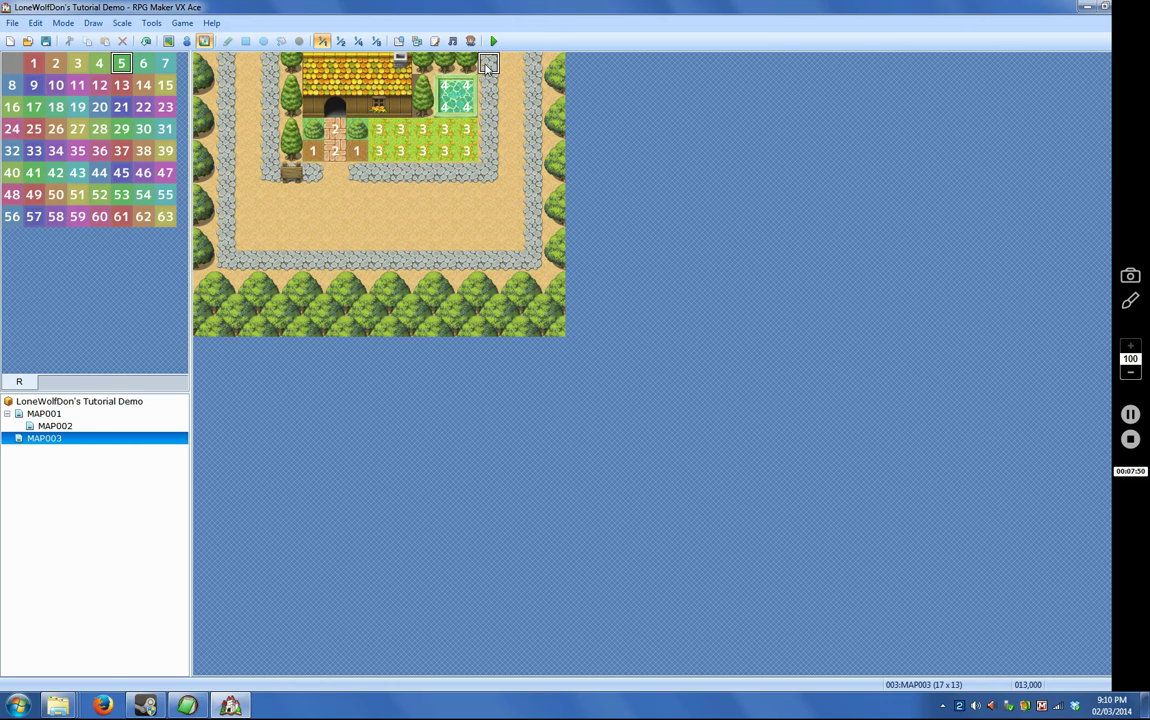
pyautogui.moveTo(487, 66); pyautogui.dragTo(537, 65)
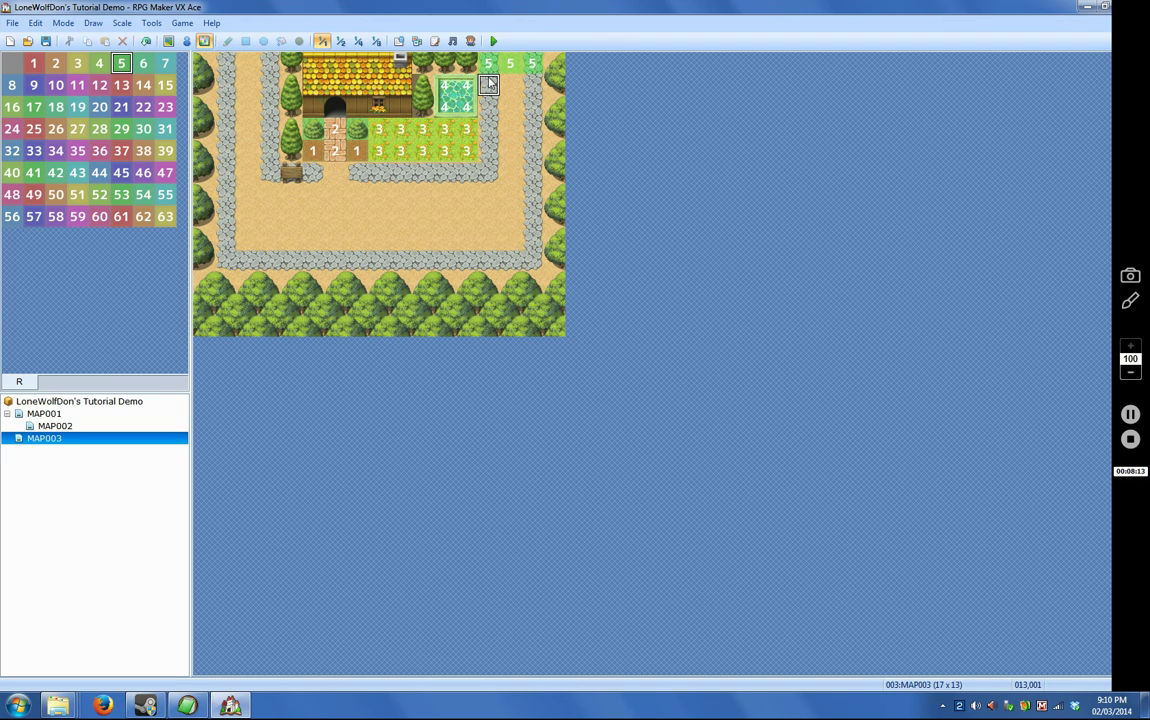
# Step: Clear the region 5 IDs from the three path tiles at the map's upper edge and save the project
pyautogui.click(11, 64)
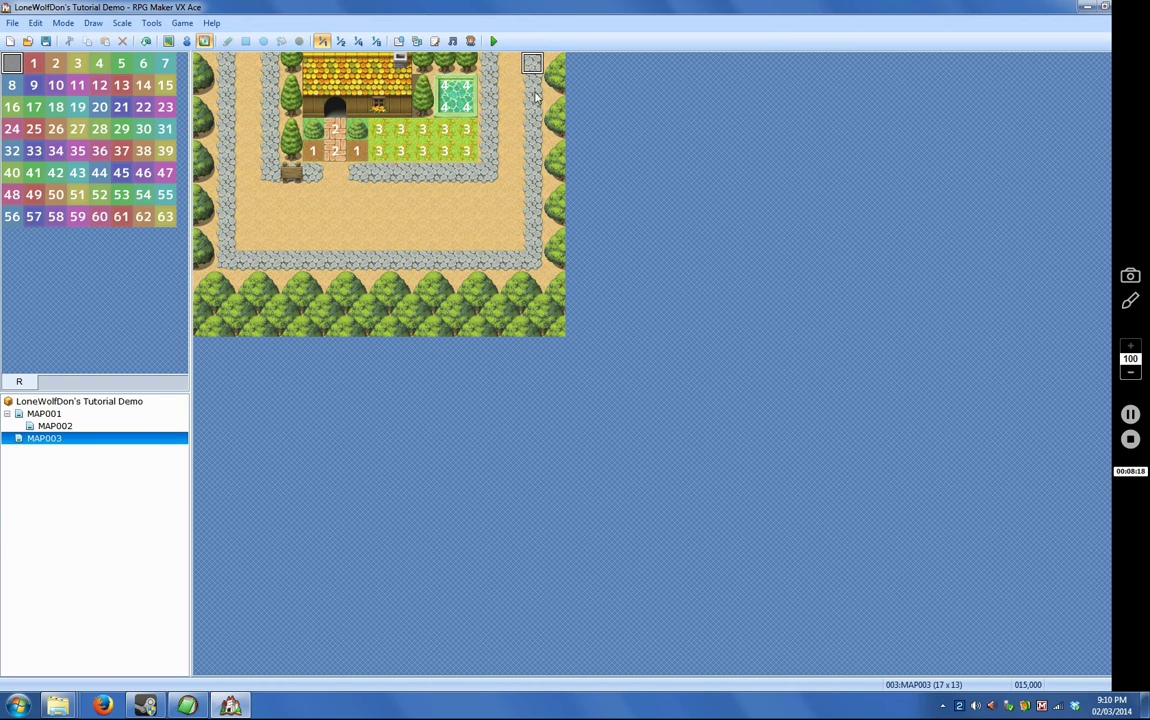
pyautogui.moveTo(488, 63); pyautogui.dragTo(535, 67)
pyautogui.click(47, 41)
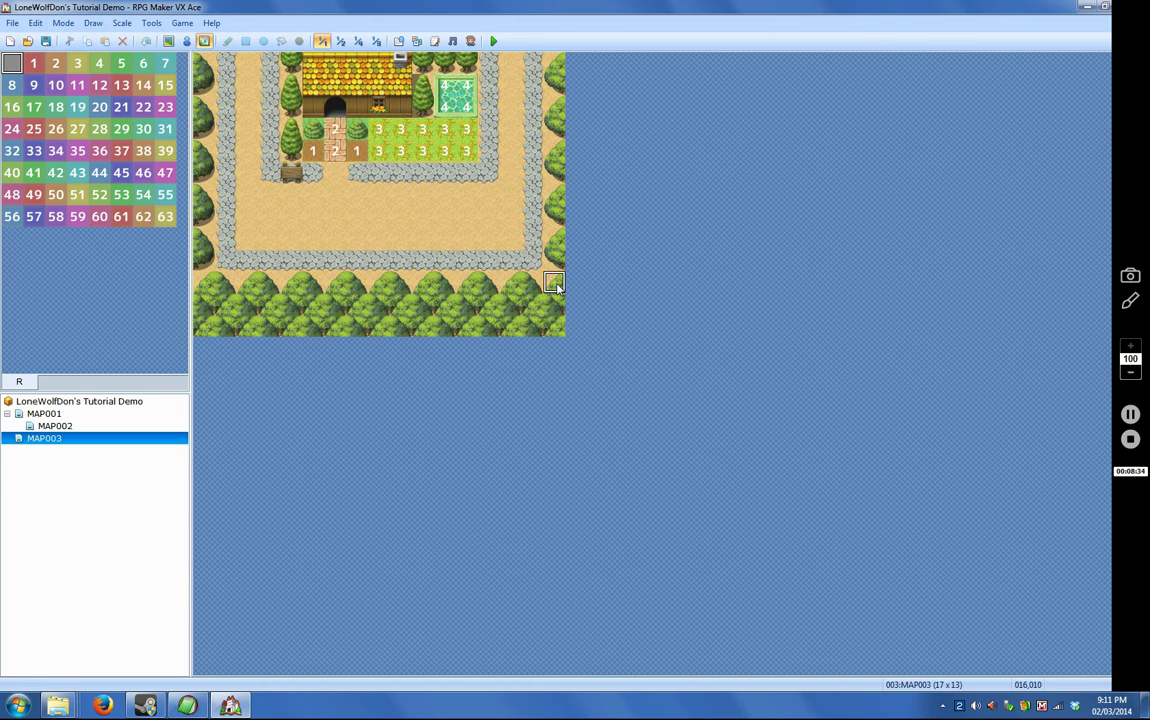